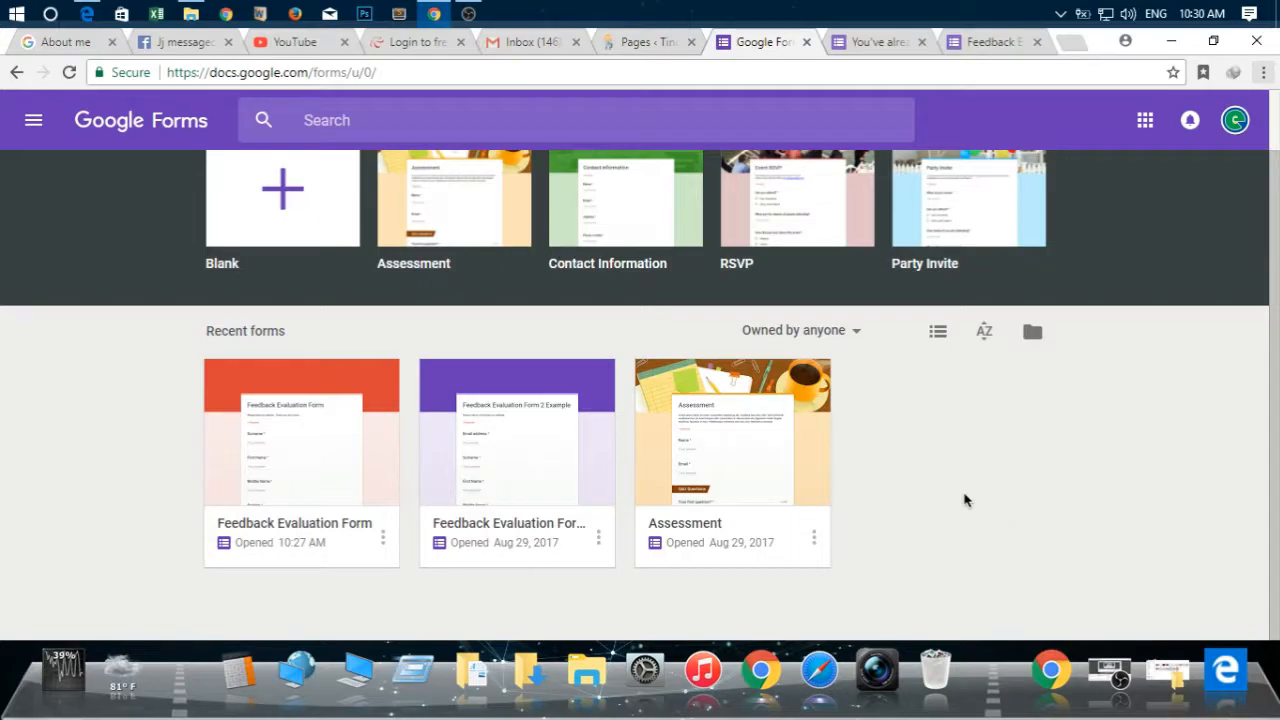
# Open Feedback Evaluation Form 2 Example and limit respondents to 1 response in its general settings
pyautogui.press('F5')
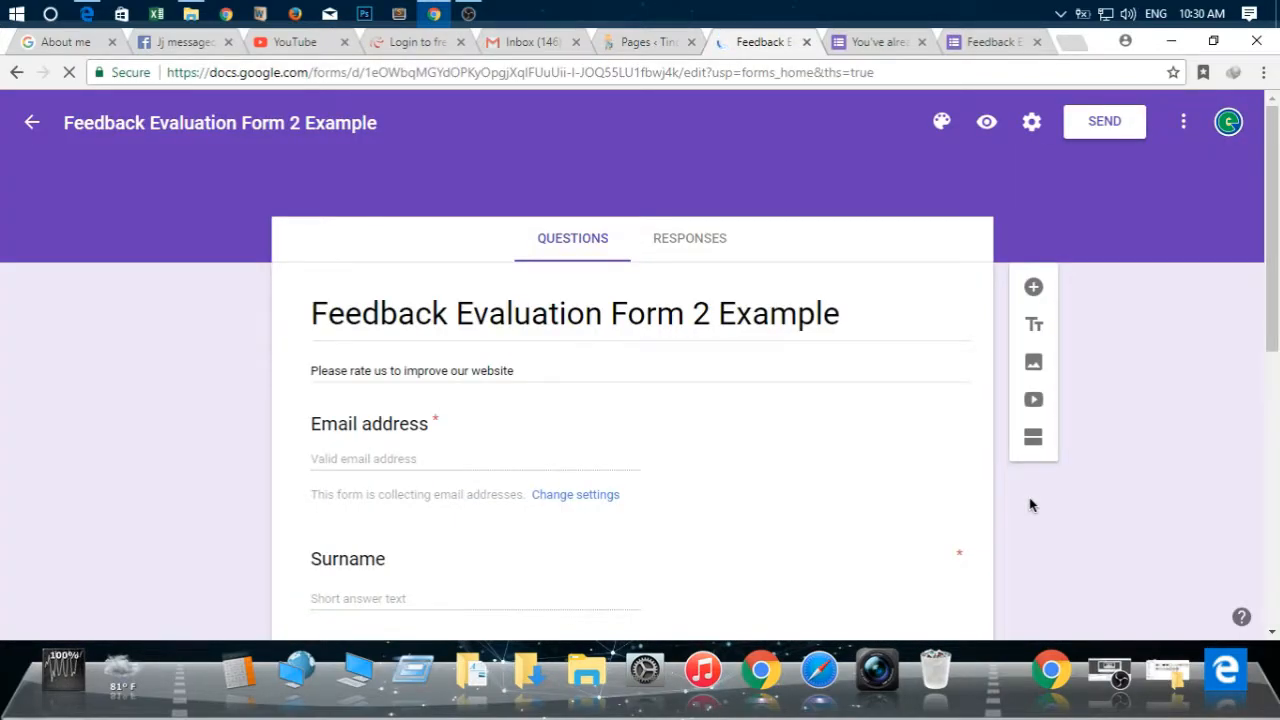
pyautogui.click(1036, 126)
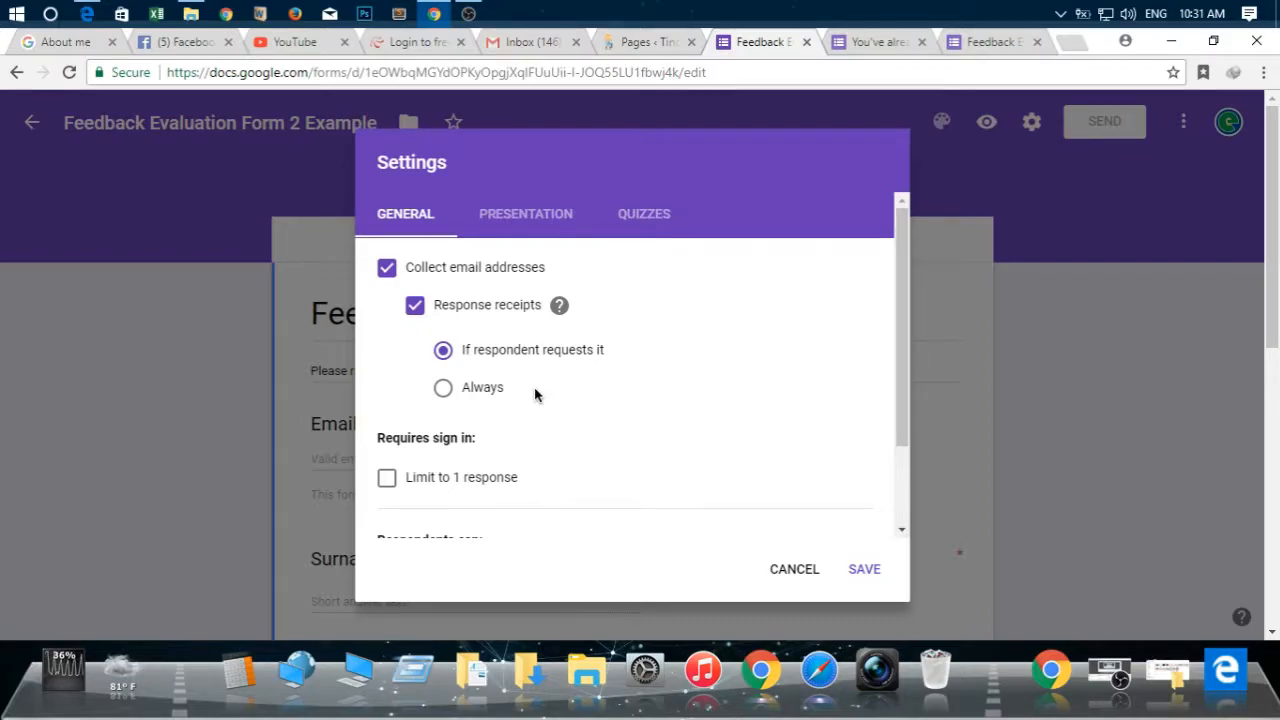
pyautogui.scroll(-1, 541, 420)
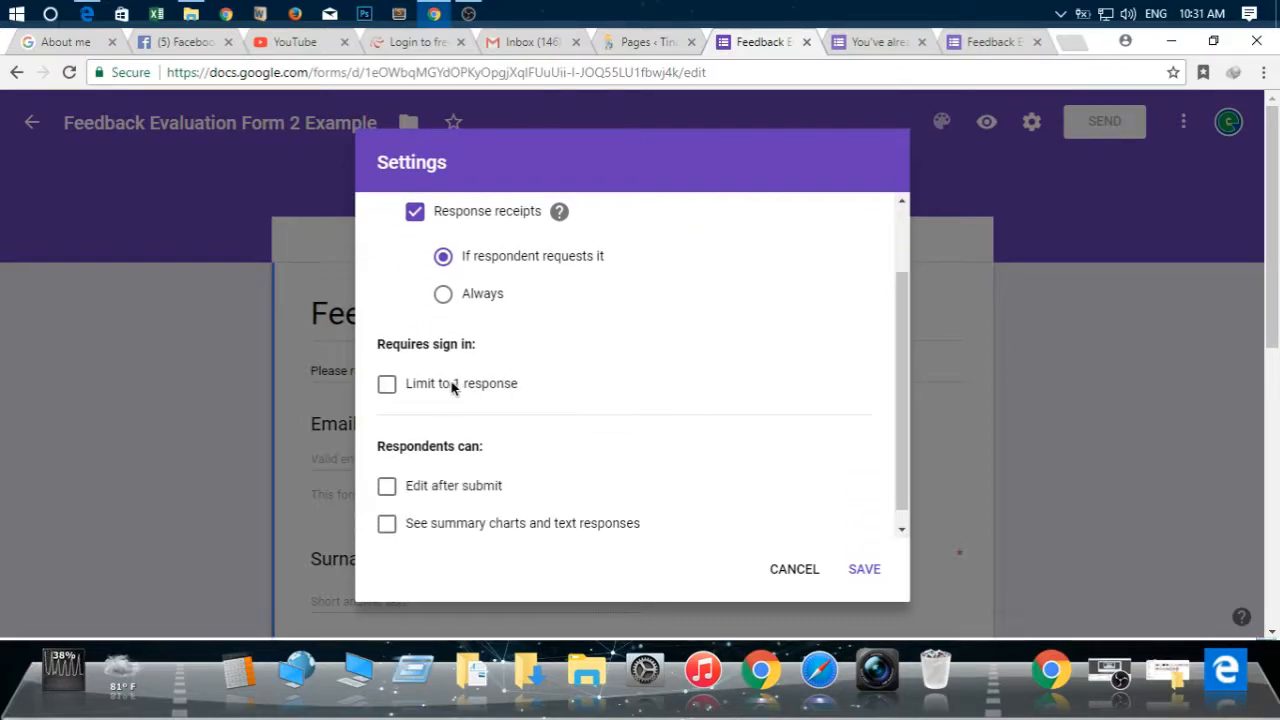
pyautogui.click(395, 390)
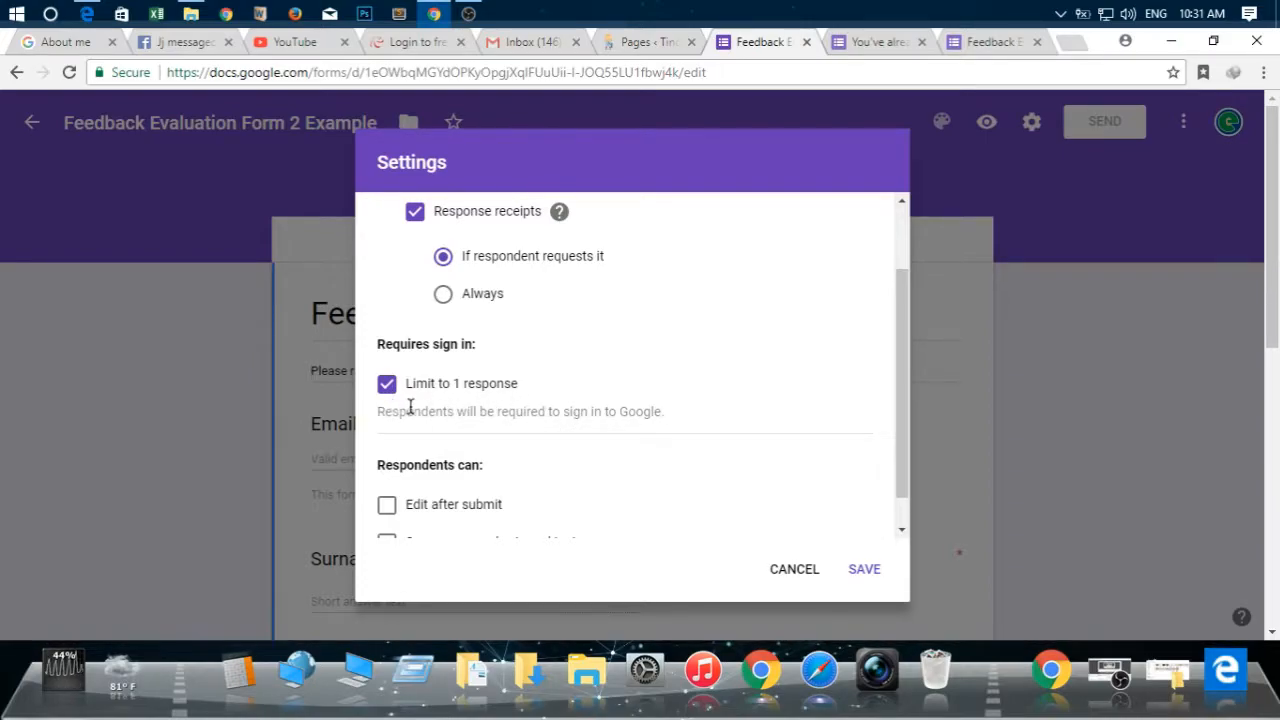
pyautogui.scroll(-1, 430, 405)
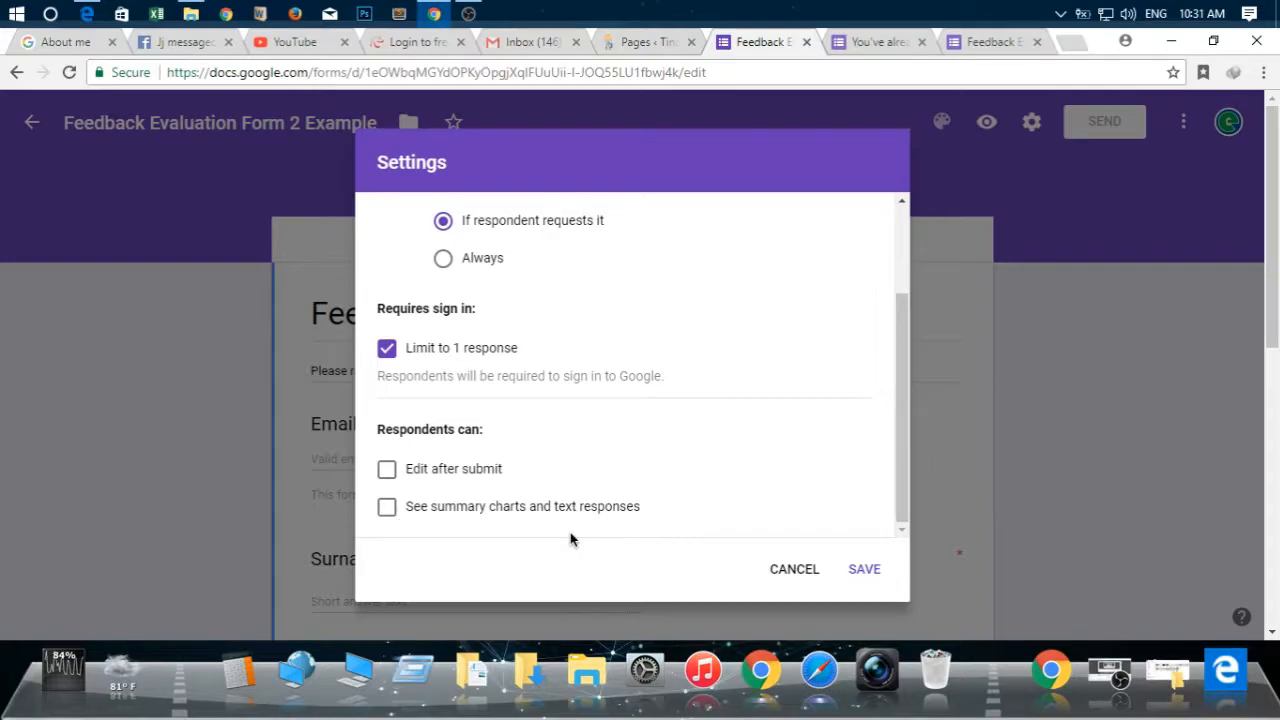
pyautogui.moveTo(903, 380); pyautogui.dragTo(902, 309)
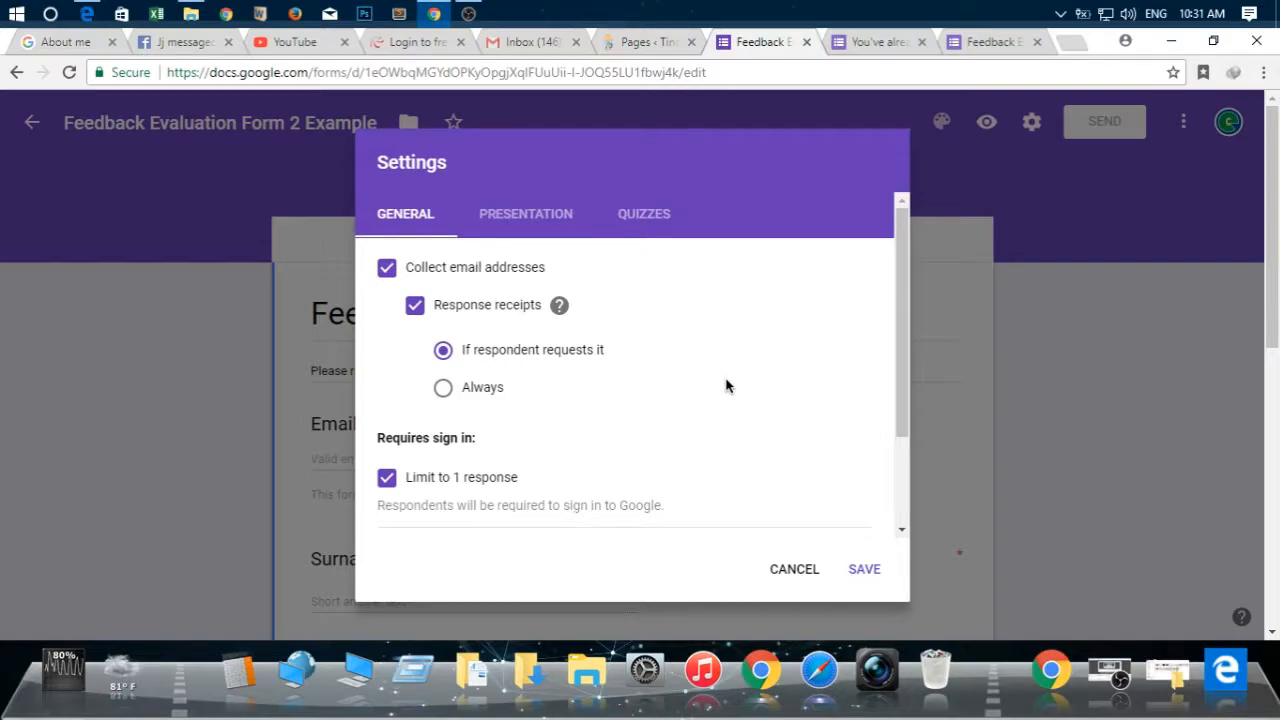
pyautogui.moveTo(904, 322); pyautogui.dragTo(902, 222)
# Enable the progress bar in the presentation settings and set the confirmation message to "Thank for your feedback!"
pyautogui.click(547, 222)
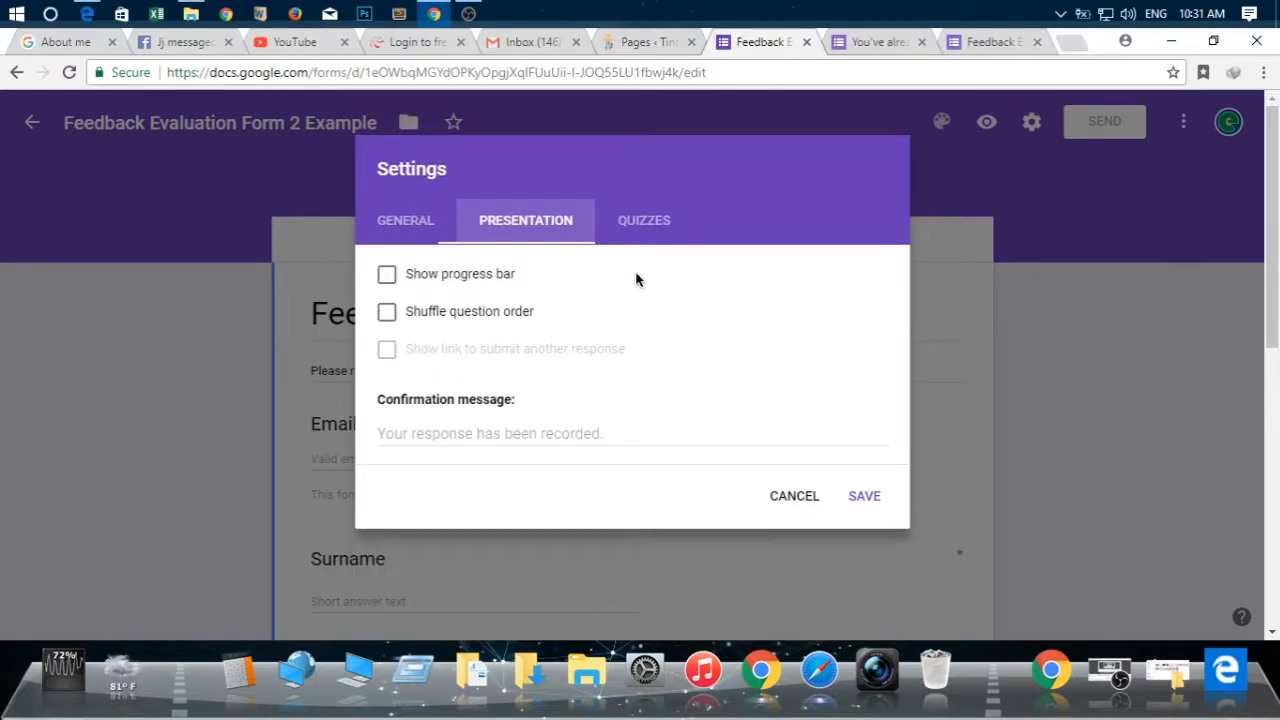
pyautogui.click(459, 281)
pyautogui.click(517, 433)
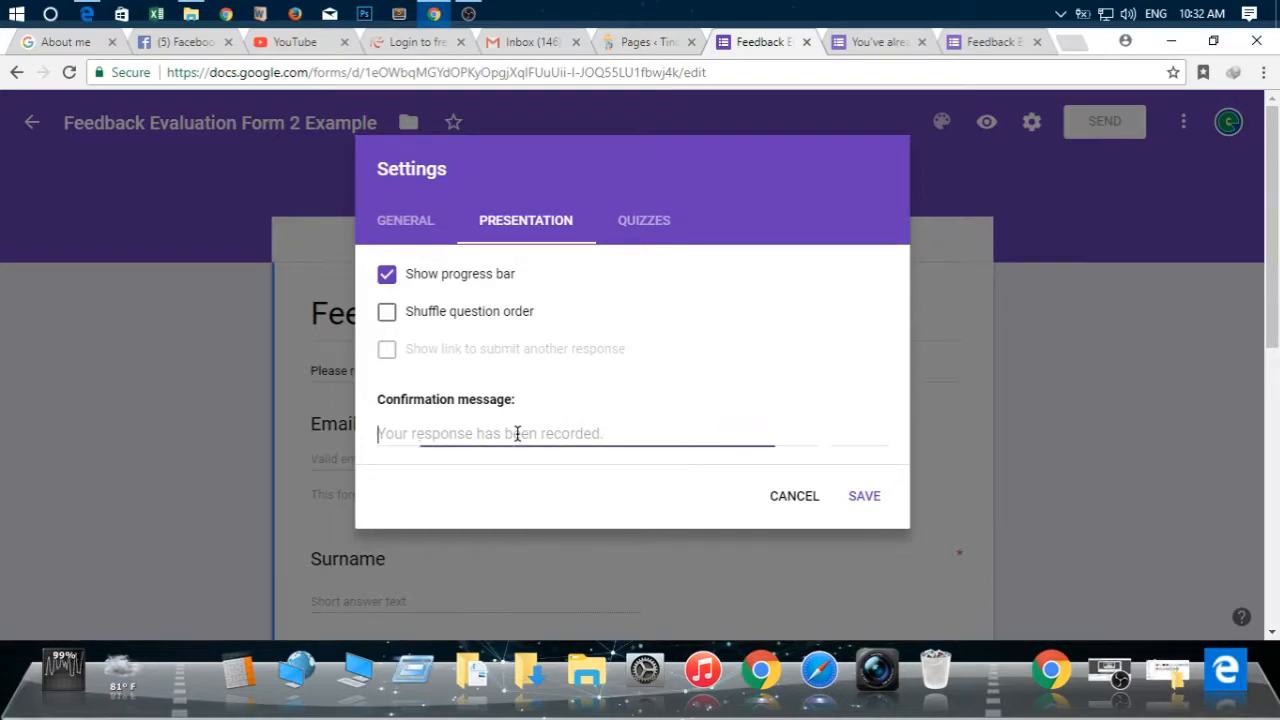
pyautogui.write('Thank')
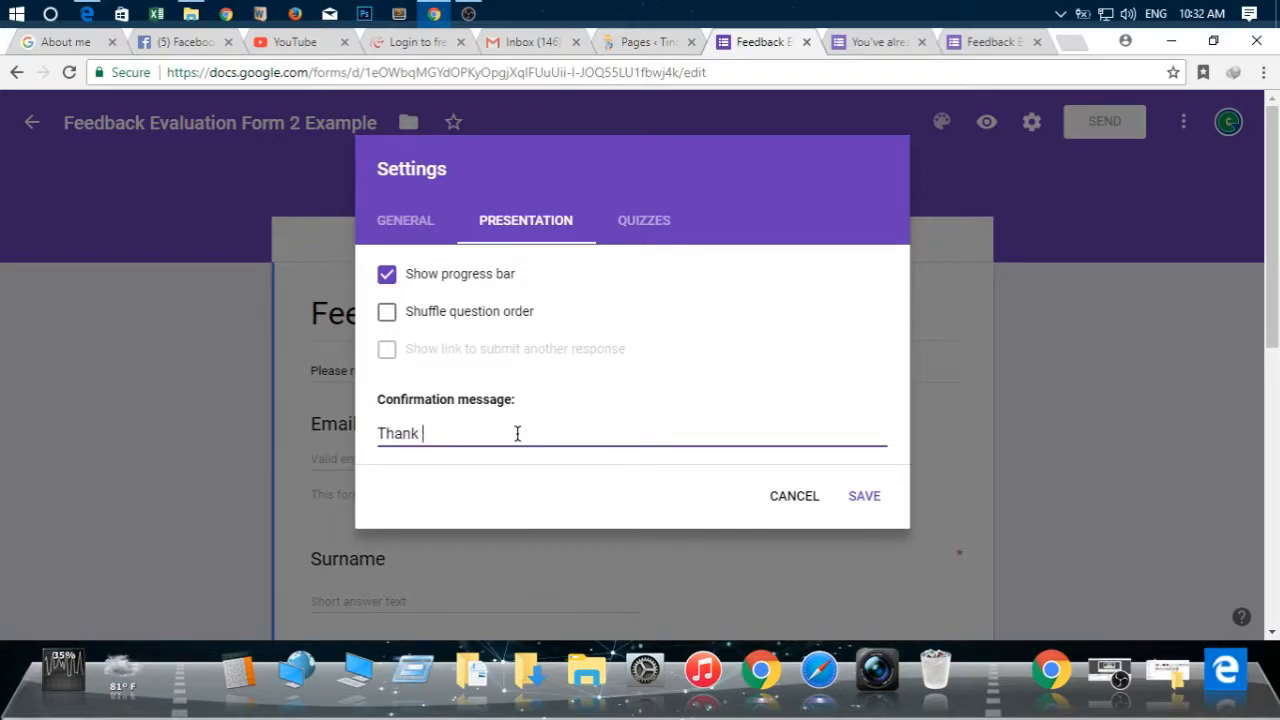
pyautogui.write(' for you')
pyautogui.press('BackSpace')
pyautogui.press('BackSpace')
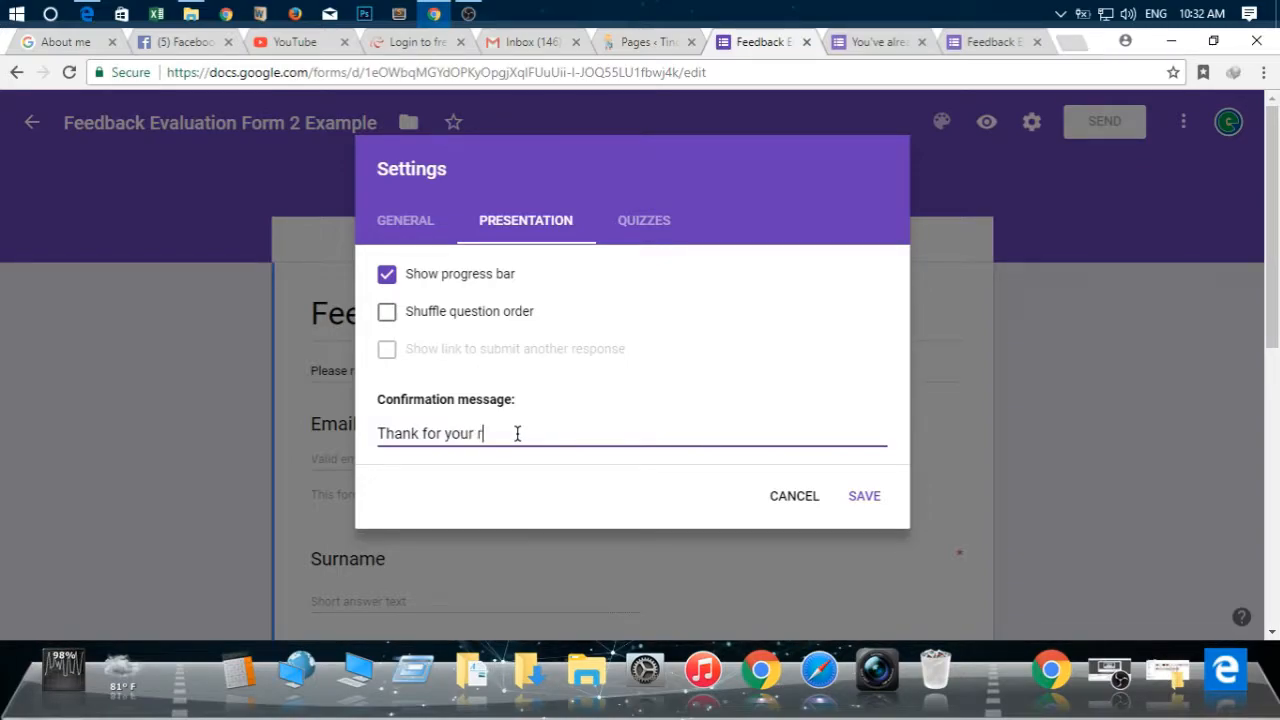
pyautogui.write('our feedback!')
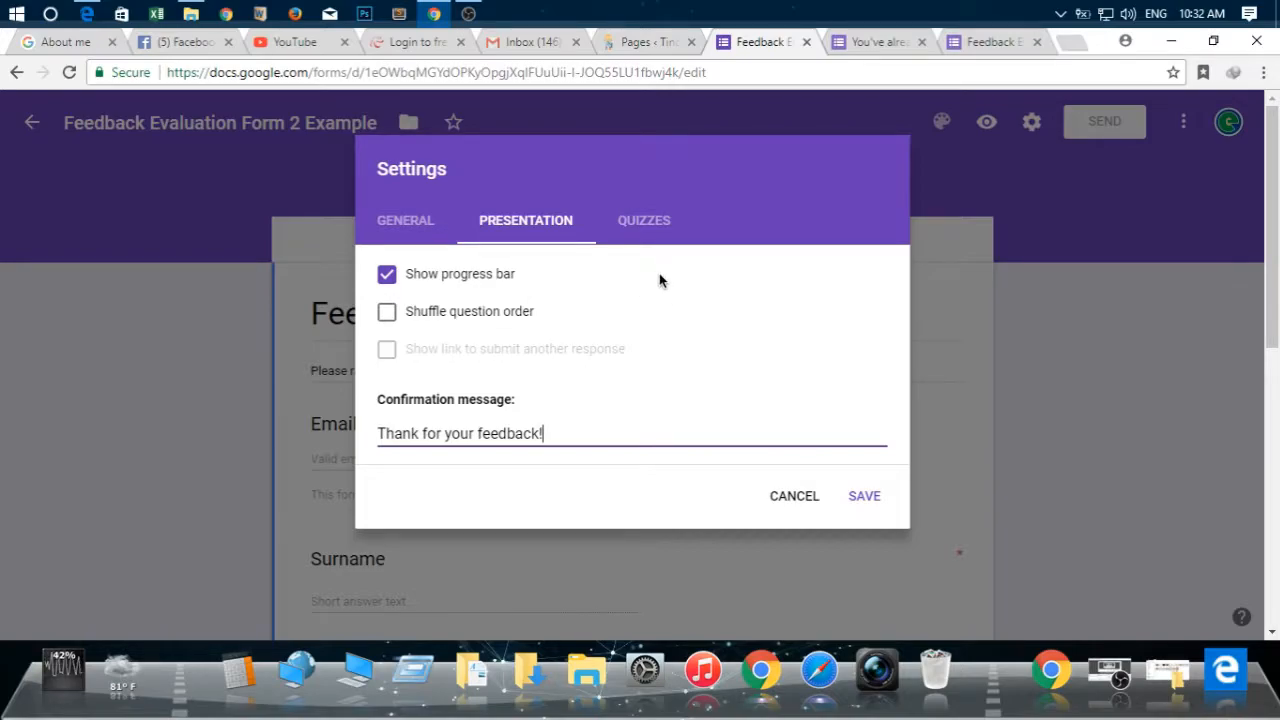
# Review the quiz and general options without changing them, and save the form settings
pyautogui.click(641, 225)
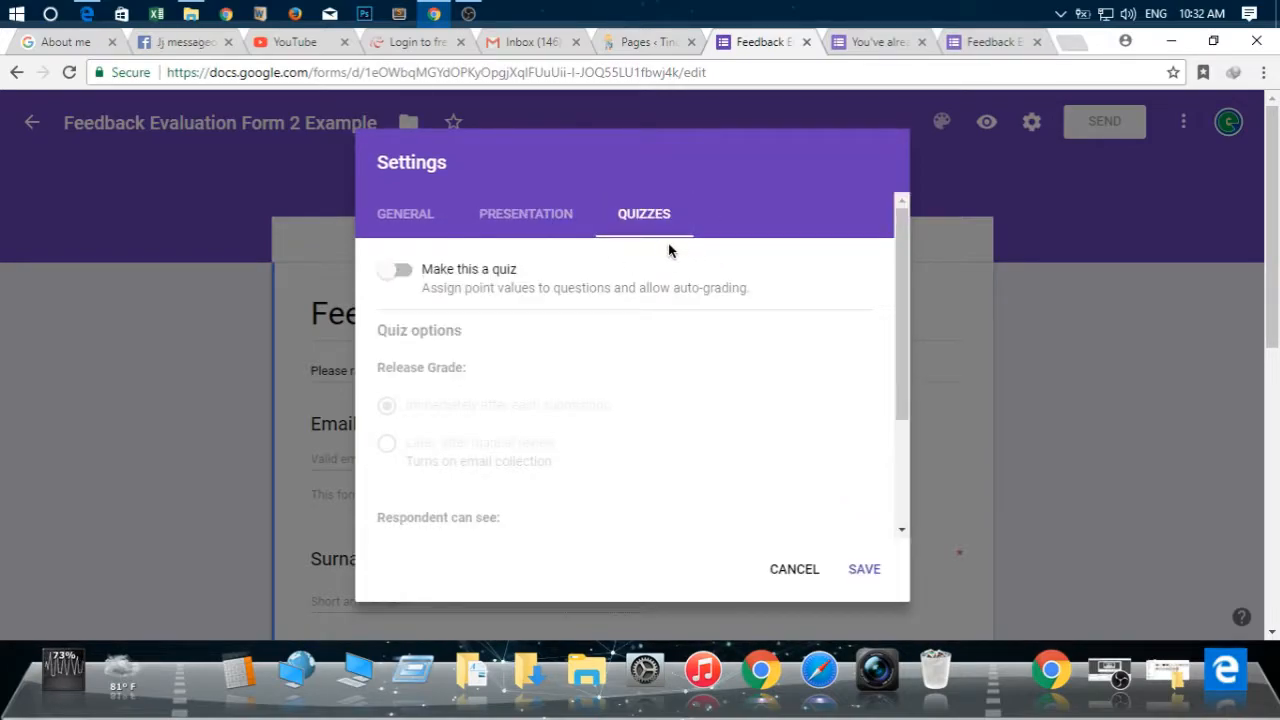
pyautogui.moveTo(897, 329); pyautogui.dragTo(873, 276)
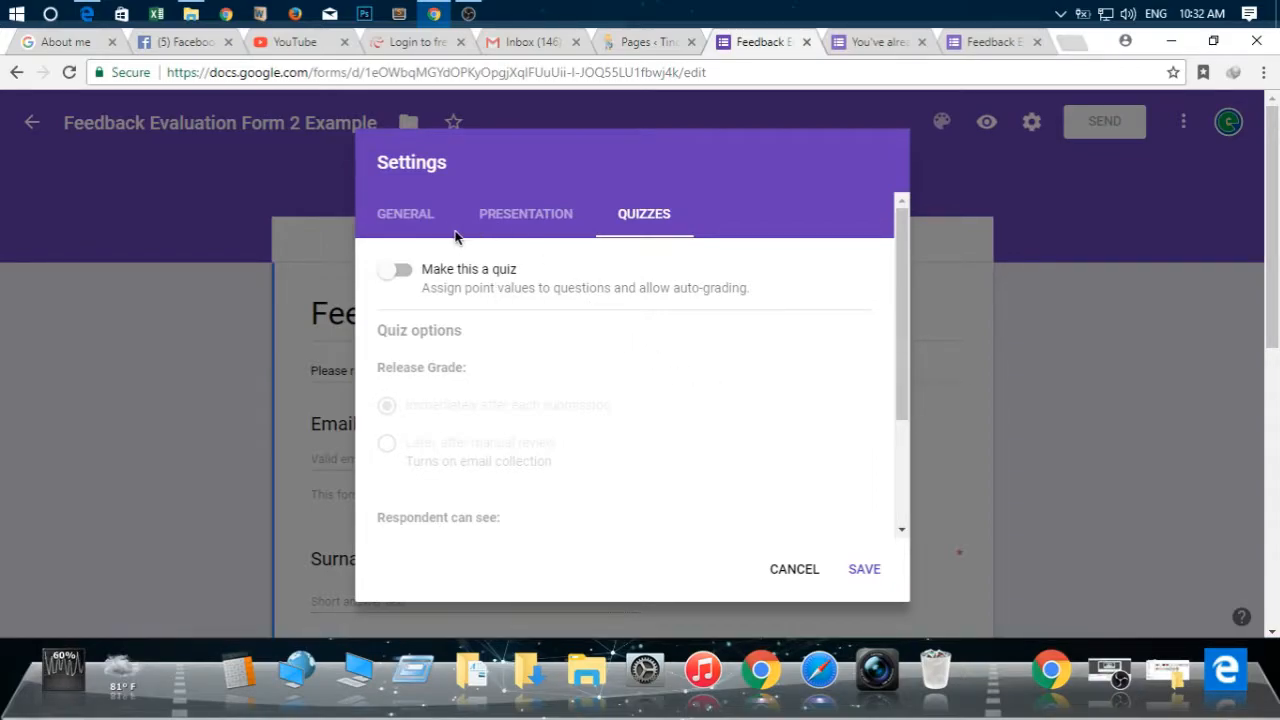
pyautogui.click(405, 214)
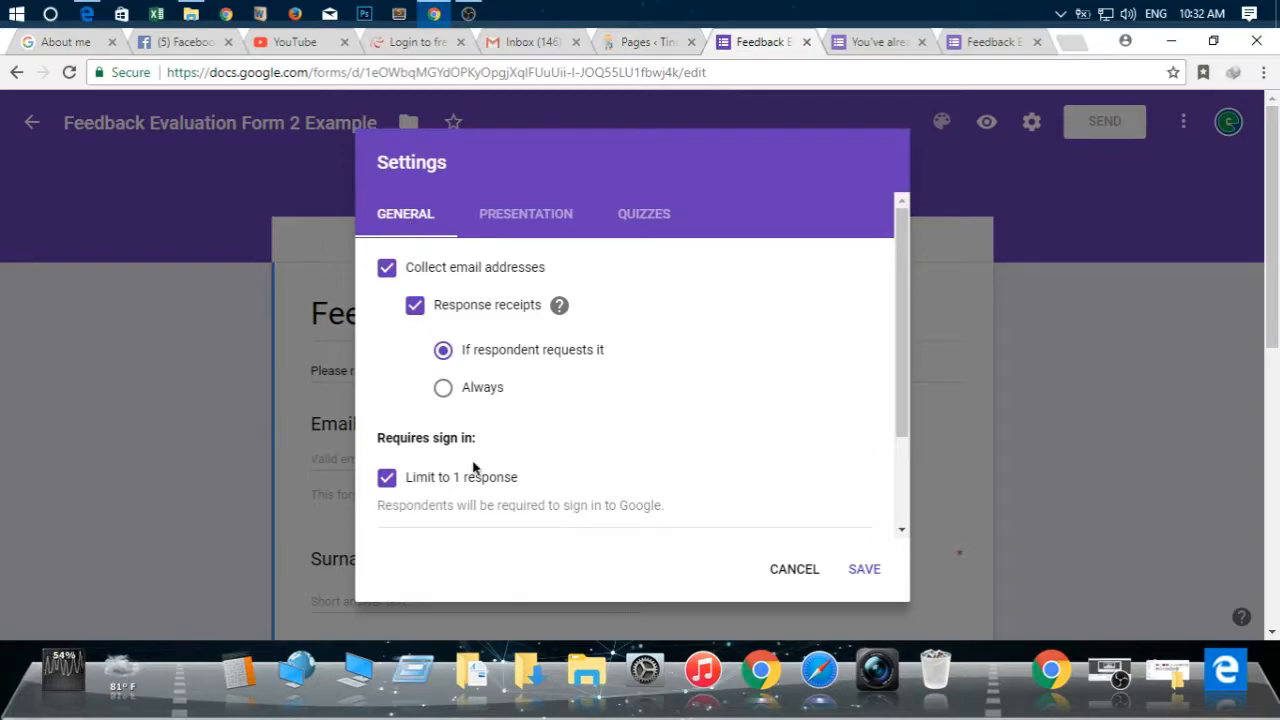
pyautogui.click(466, 234)
pyautogui.click(864, 496)
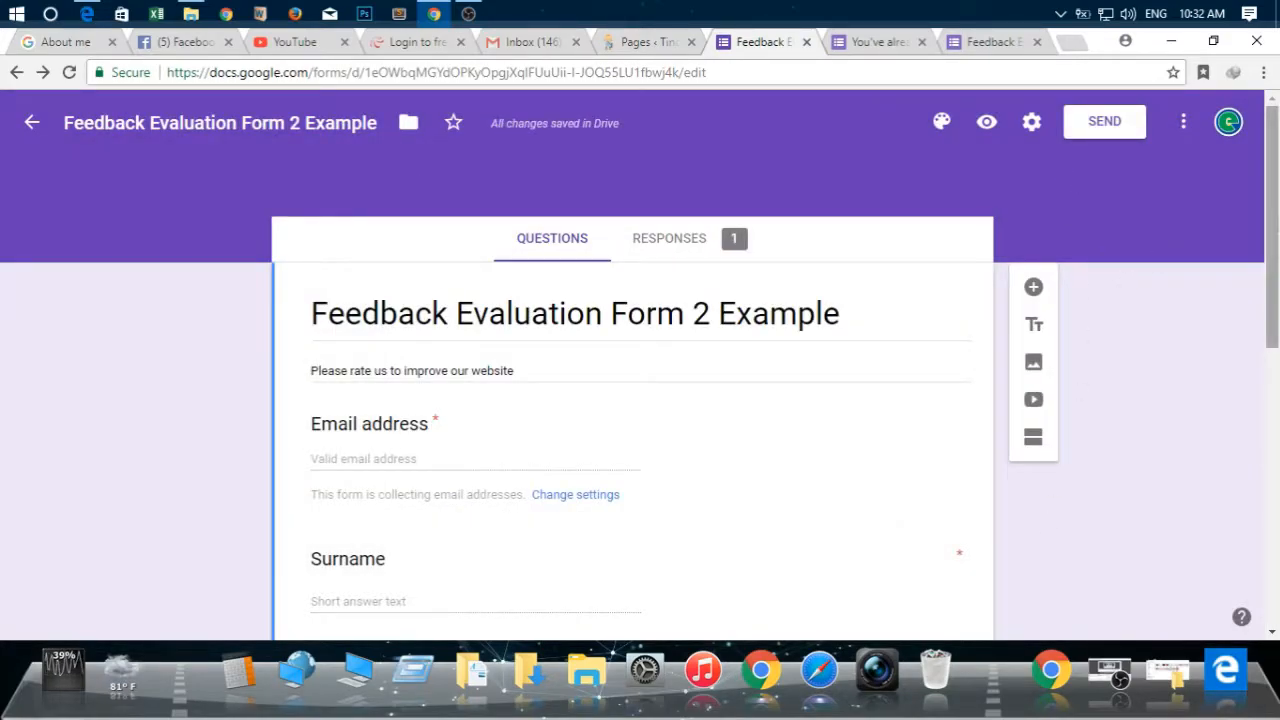
# Preview the form, examine it from the title to the submission area, and return to the form editor
pyautogui.moveTo(1272, 194); pyautogui.dragTo(1272, 228)
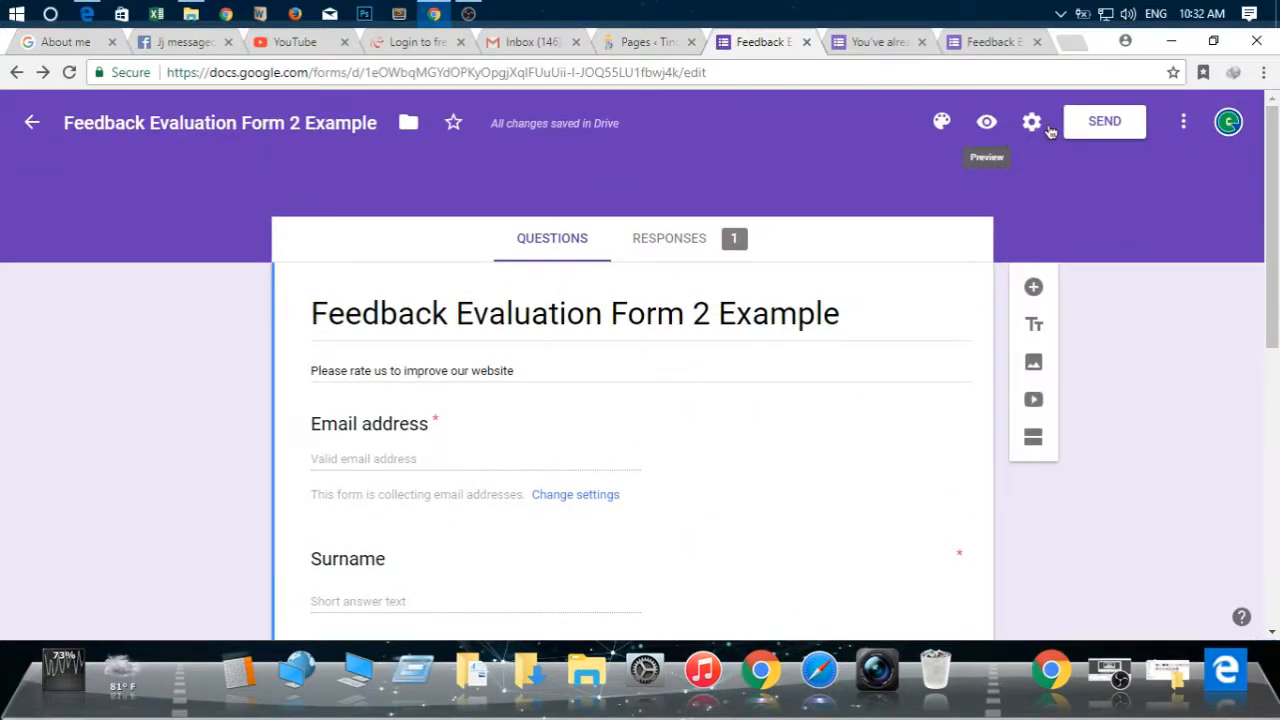
pyautogui.click(993, 132)
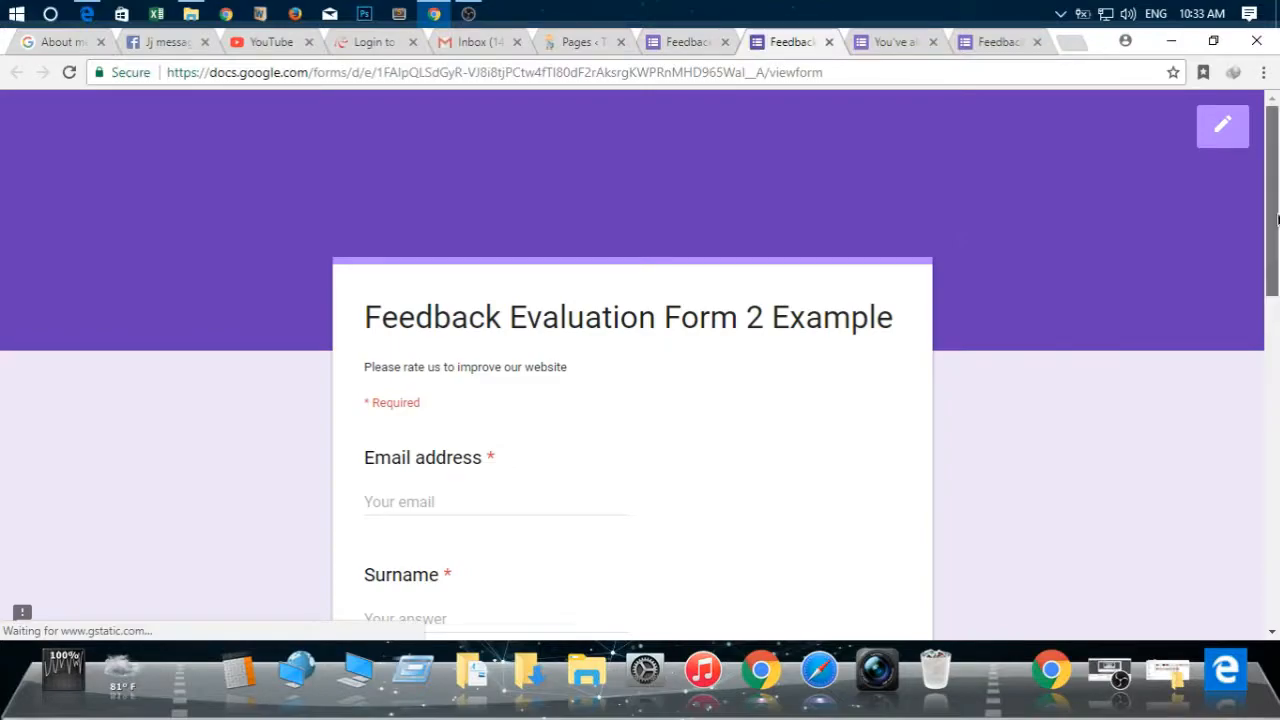
pyautogui.moveTo(1277, 218); pyautogui.dragTo(1277, 500)
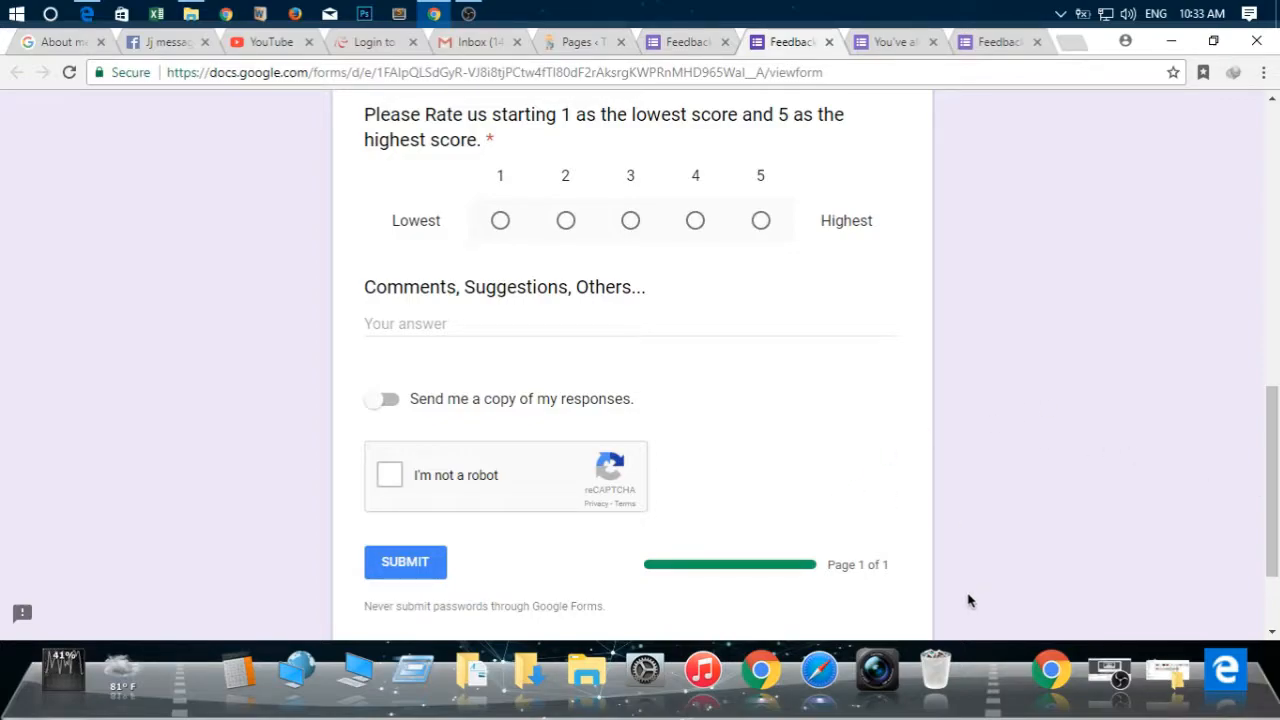
pyautogui.moveTo(1276, 494)
pyautogui.mouseDown()
pyautogui.moveTo(1276, 511)
pyautogui.moveTo(1277, 214)
pyautogui.mouseUp()
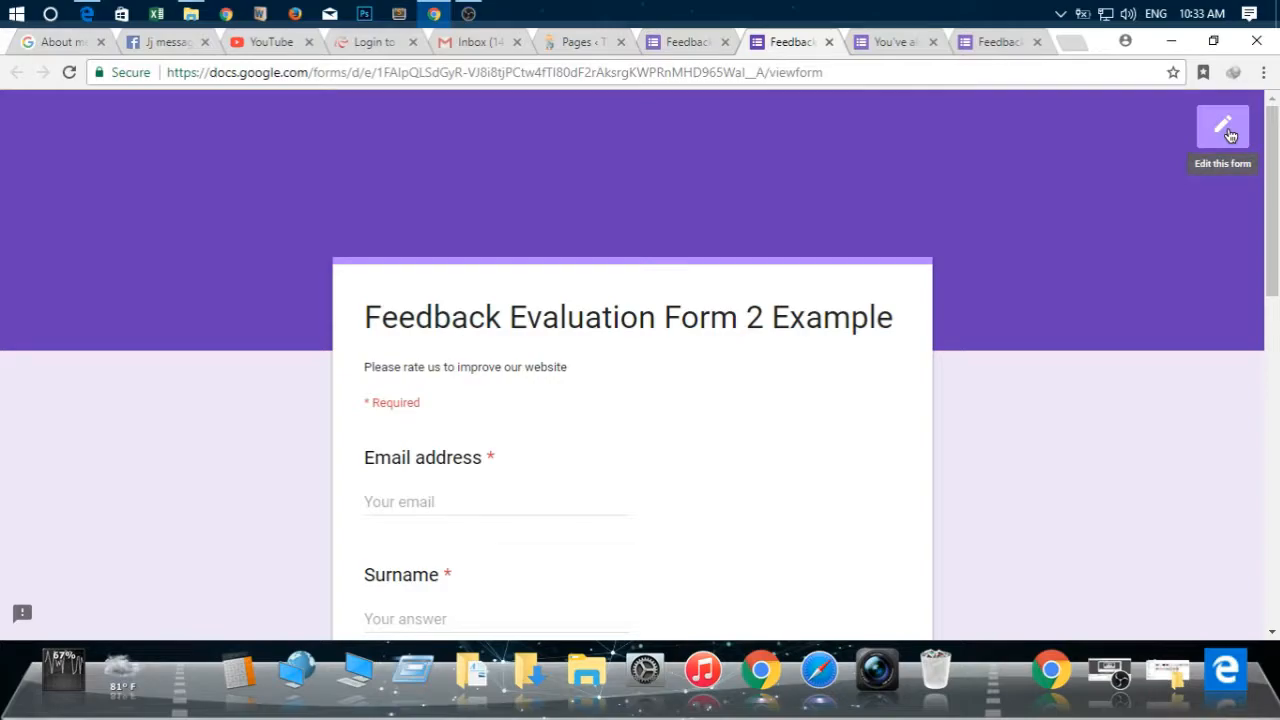
pyautogui.click(696, 43)
pyautogui.click(1032, 123)
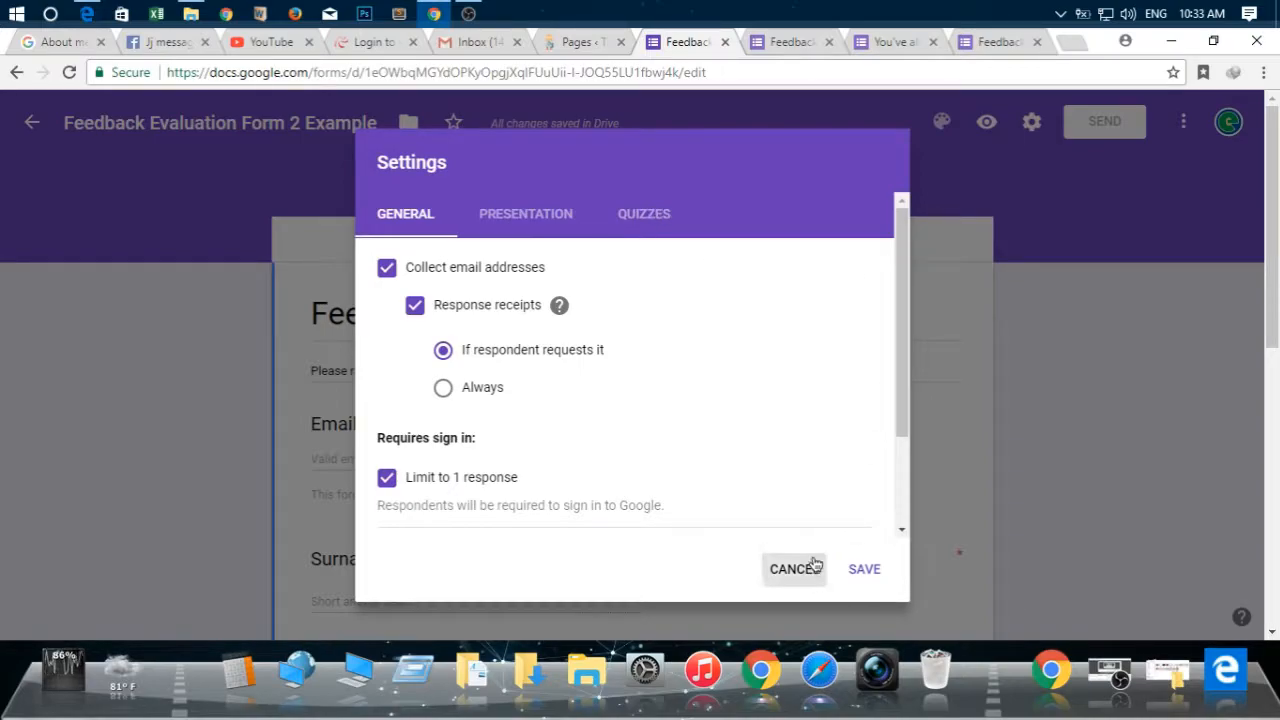
pyautogui.click(809, 567)
pyautogui.click(1035, 127)
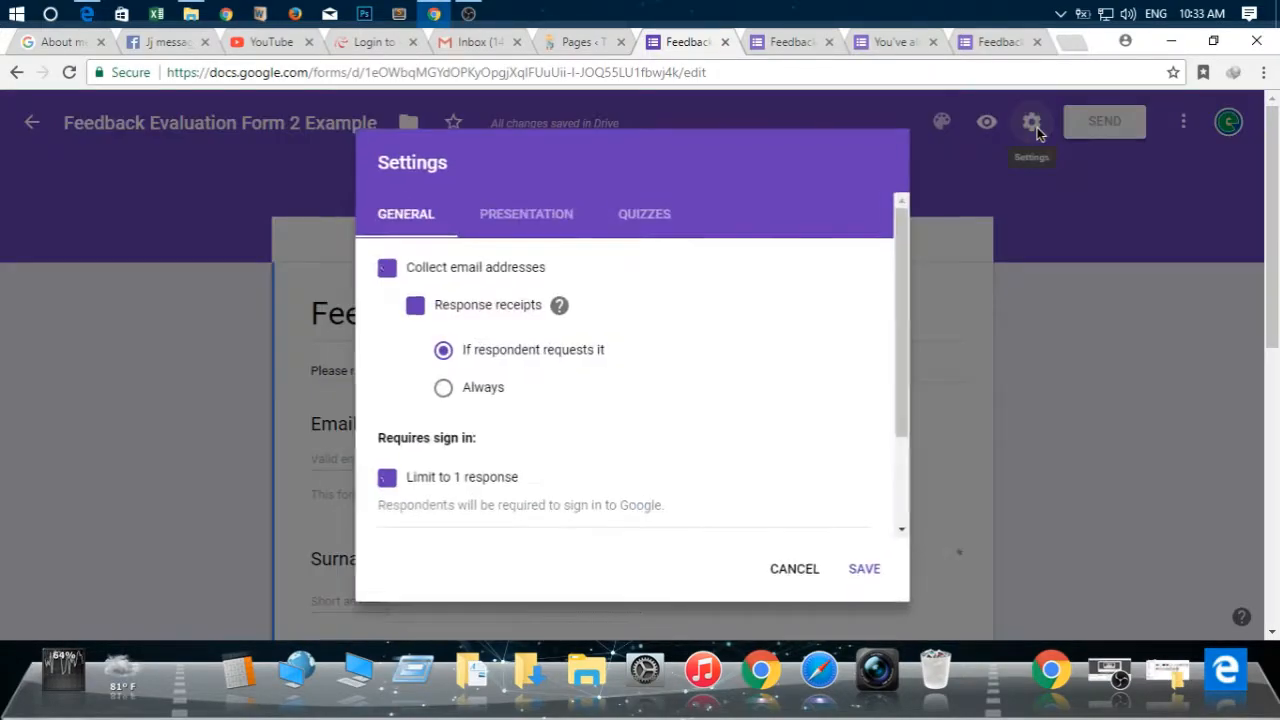
pyautogui.click(1093, 191)
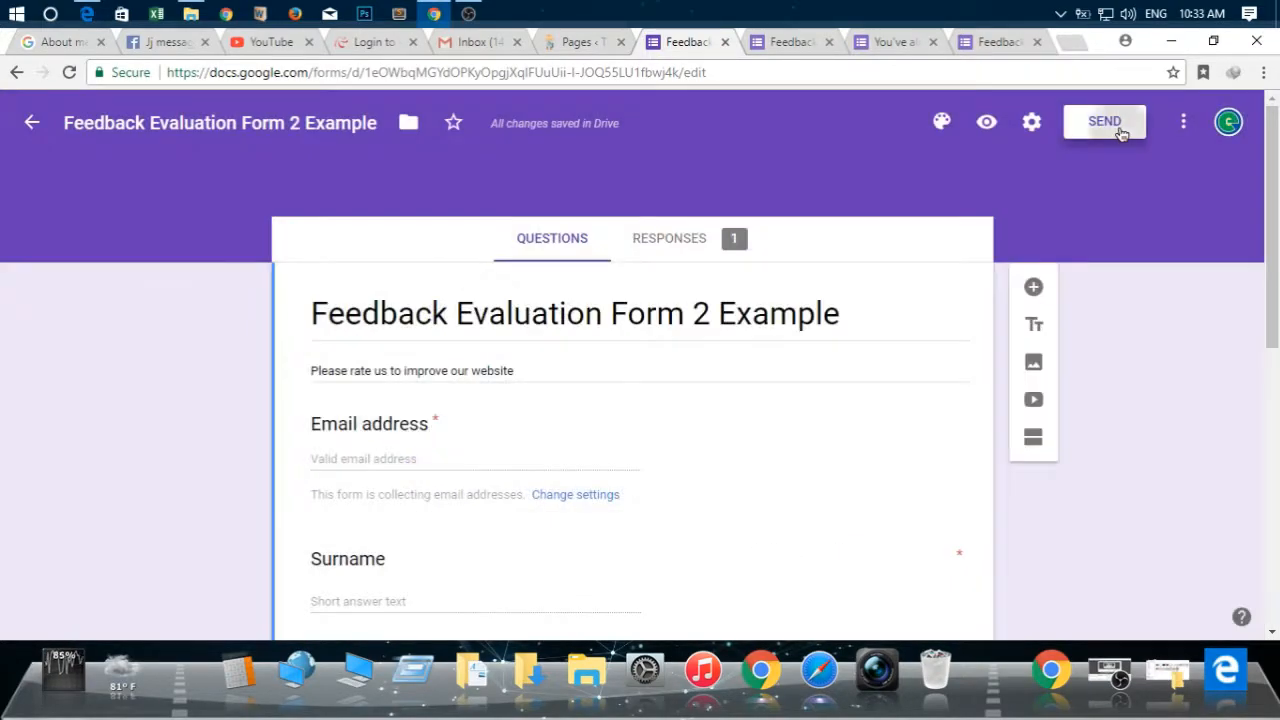
# Copy the form's embed HTML code with its default dimensions
pyautogui.click(1118, 130)
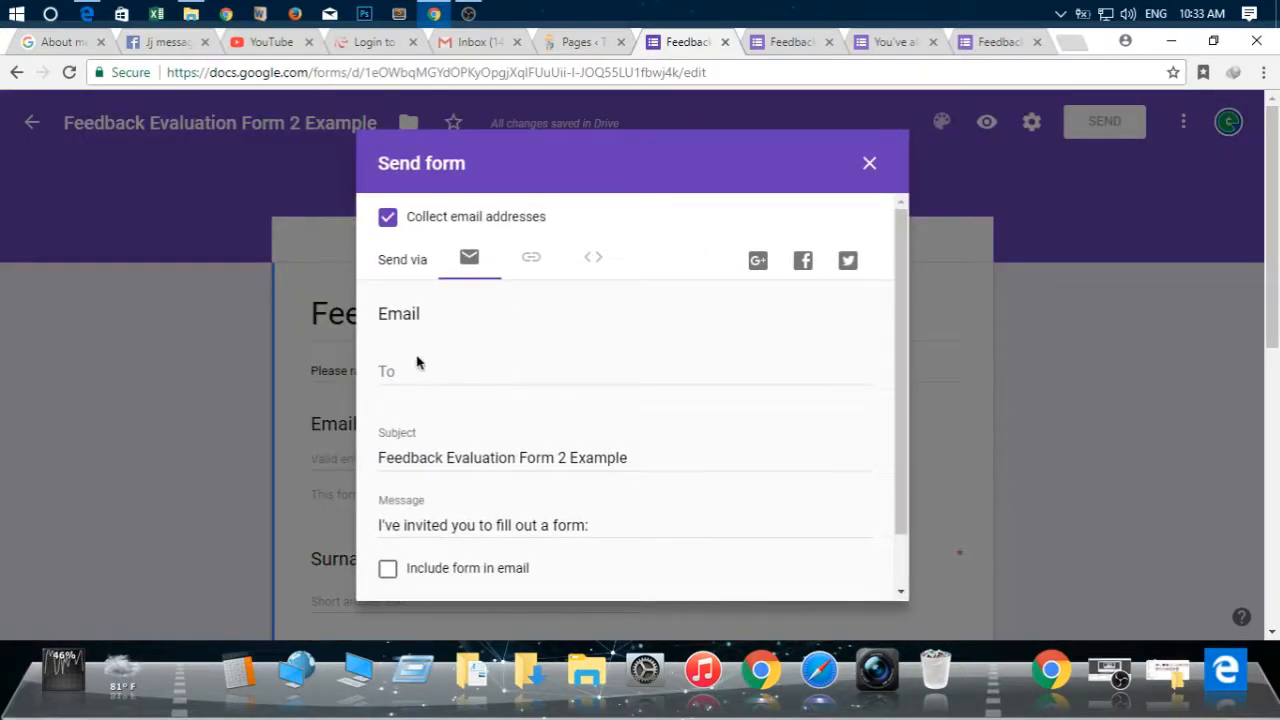
pyautogui.click(533, 259)
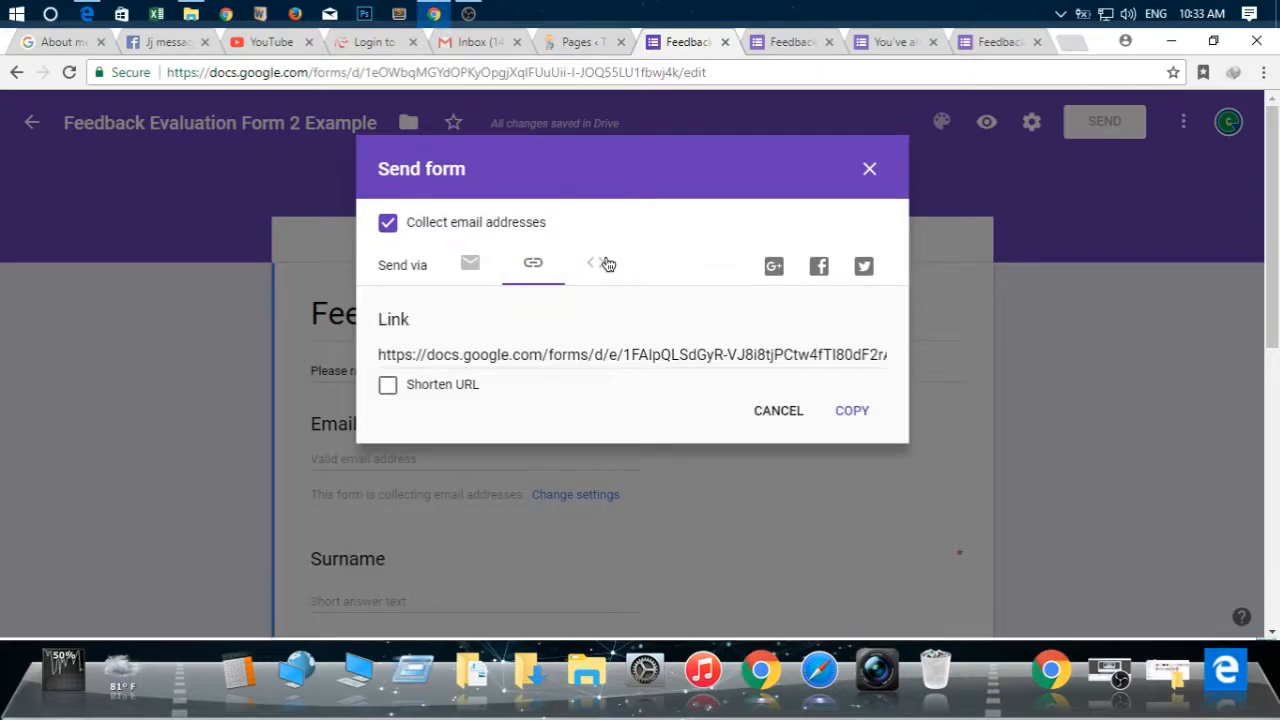
pyautogui.click(557, 362)
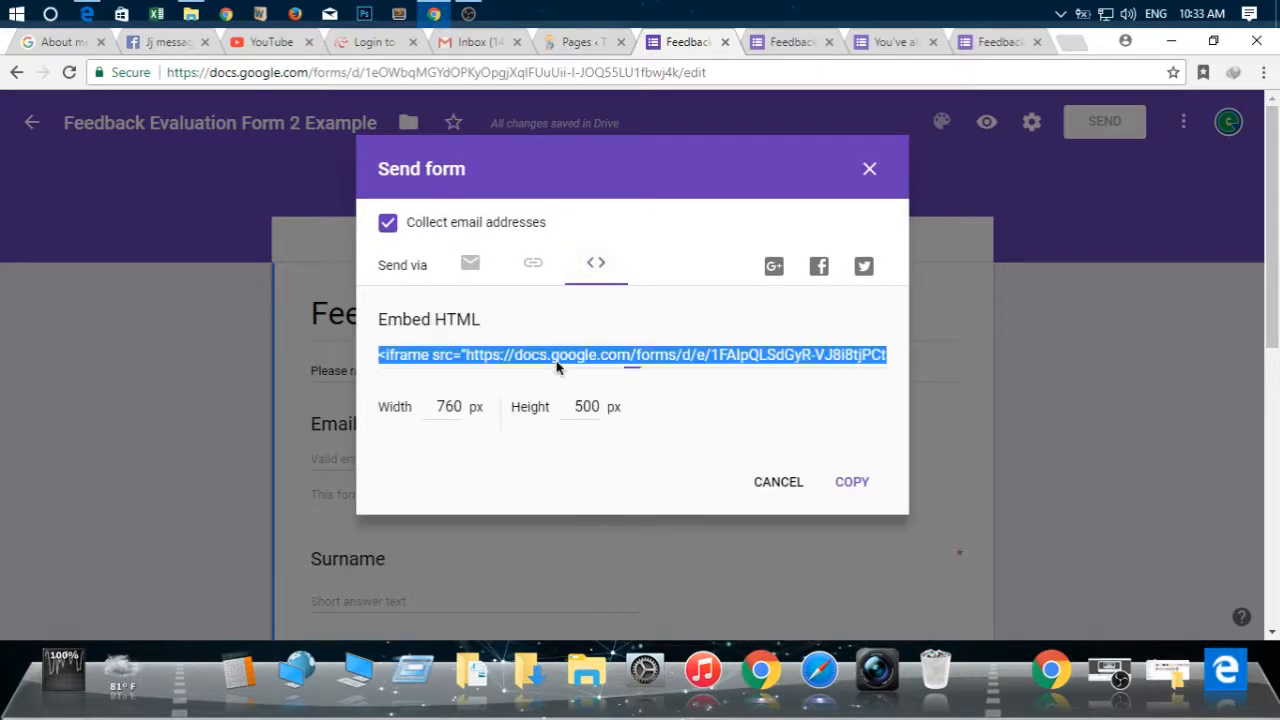
pyautogui.hotkey('ctrl', 'c')
# Set the form's embed HTML to 1080 px wide and 1366 px high, and copy the code
pyautogui.click(1115, 137)
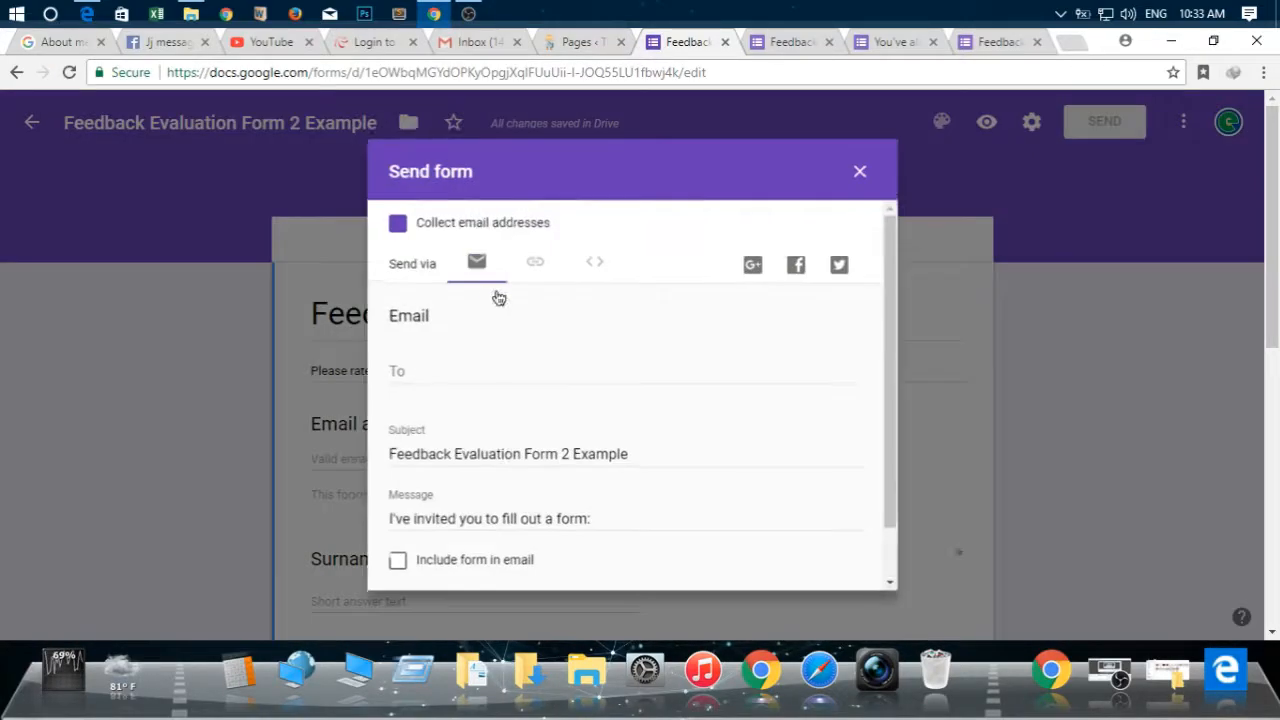
pyautogui.click(590, 262)
pyautogui.click(593, 368)
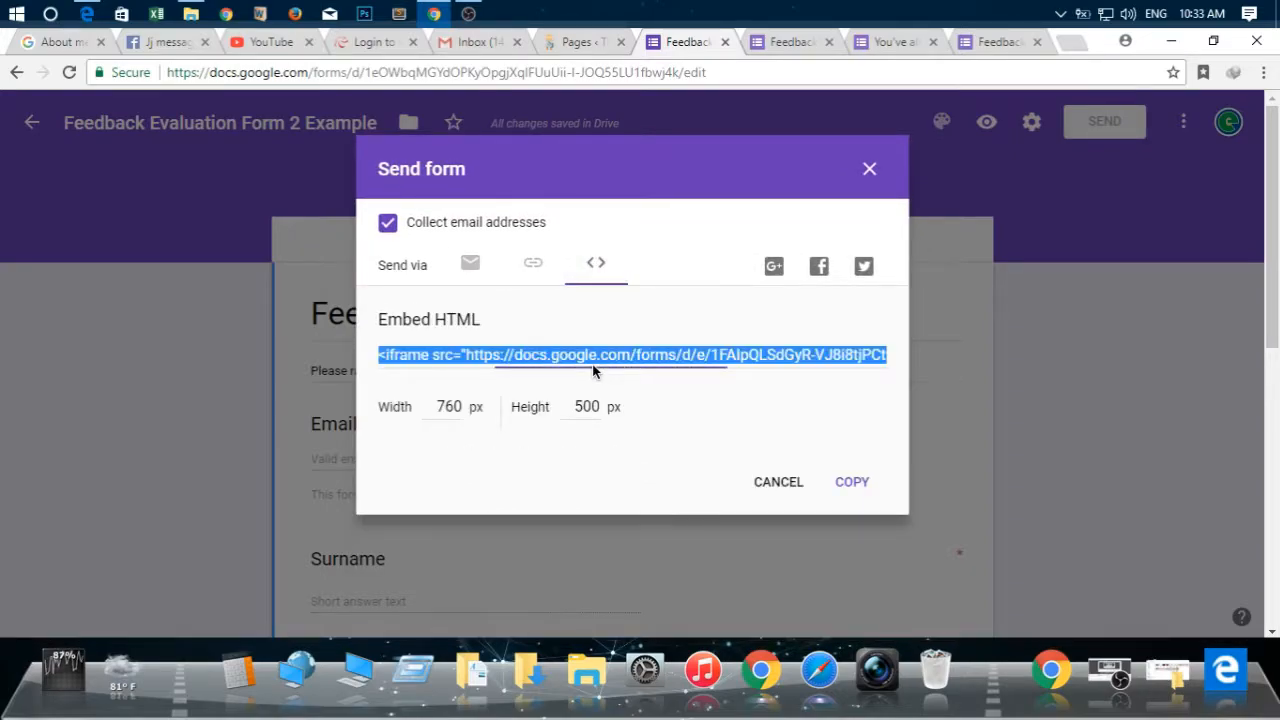
pyautogui.click(464, 412)
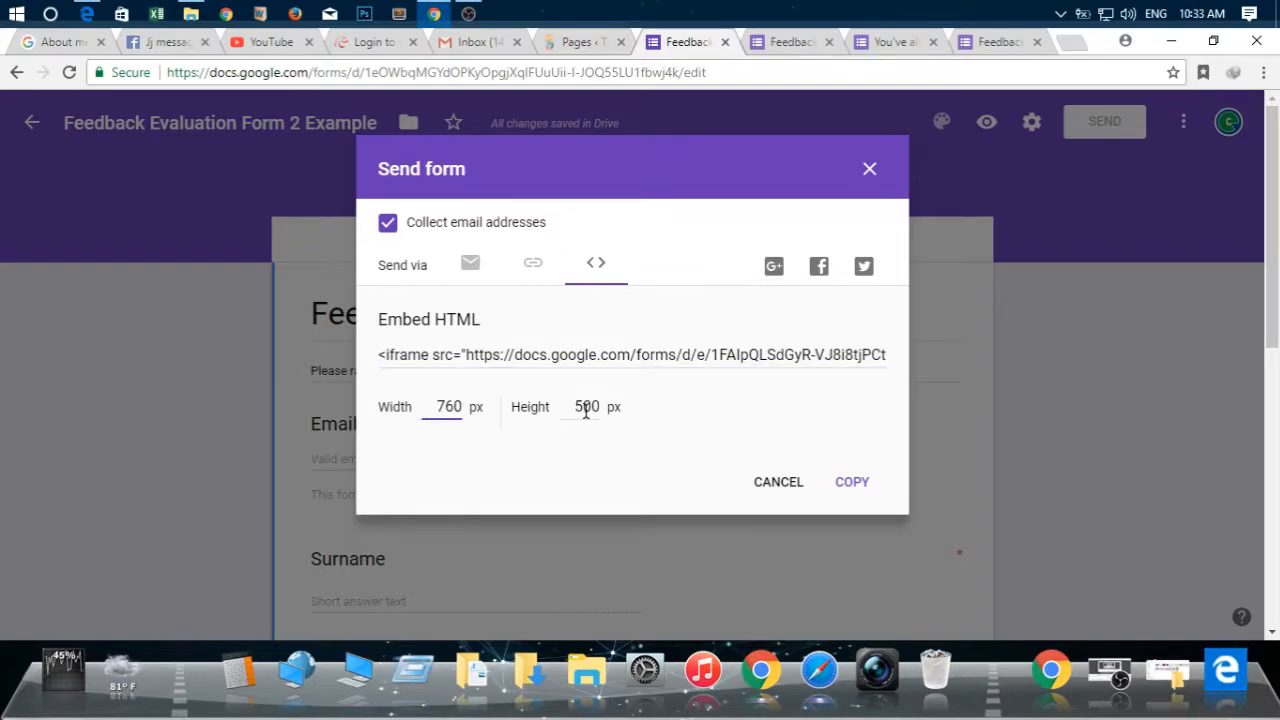
pyautogui.press('End')
pyautogui.press('BackSpace')
pyautogui.press('BackSpace')
pyautogui.press('BackSpace')
pyautogui.doubleClick(586, 409)
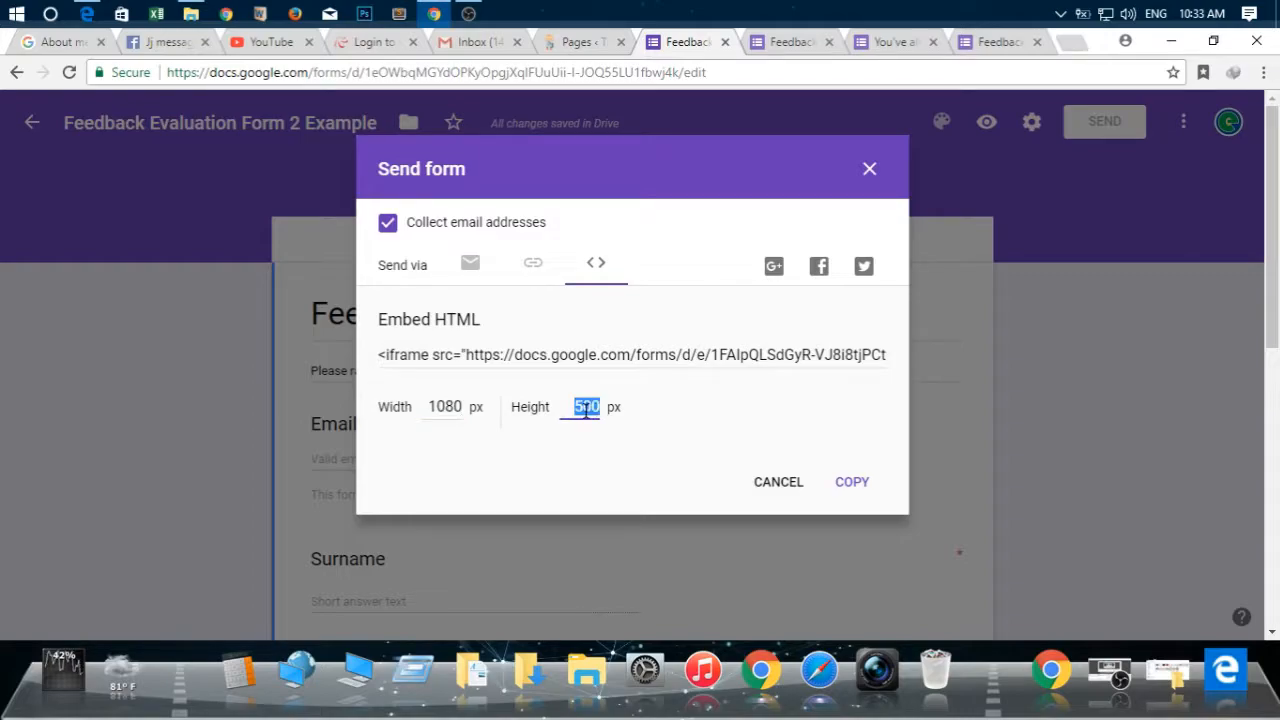
pyautogui.write('1366')
pyautogui.click(853, 482)
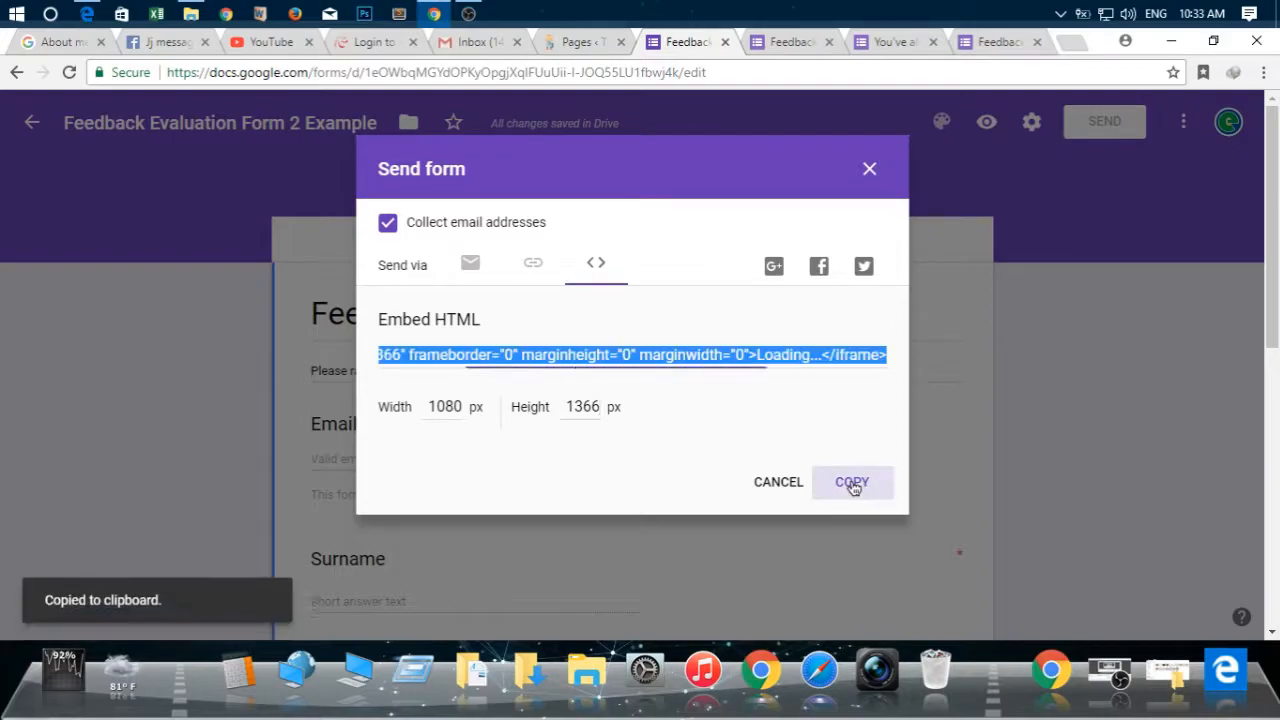
# Switch to the WordPress Pages list and open the Feedback page for editing
pyautogui.click(590, 41)
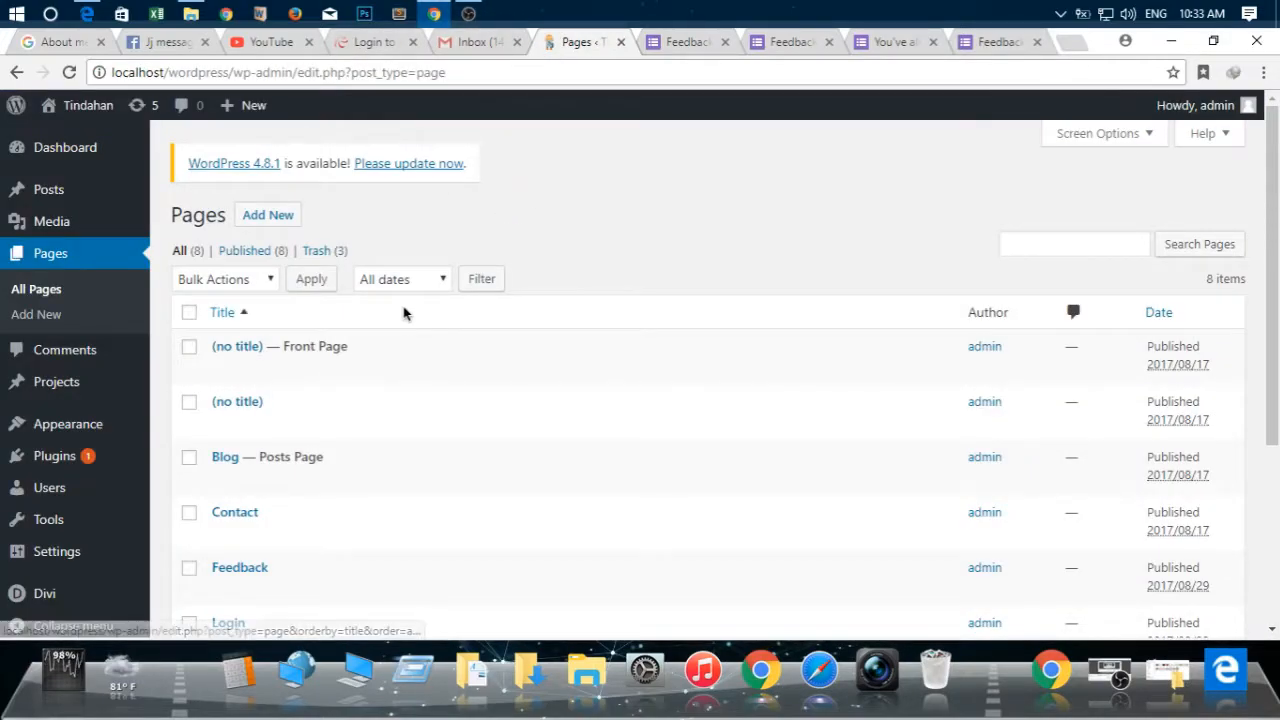
pyautogui.scroll(-2, 400, 330)
pyautogui.click(250, 384)
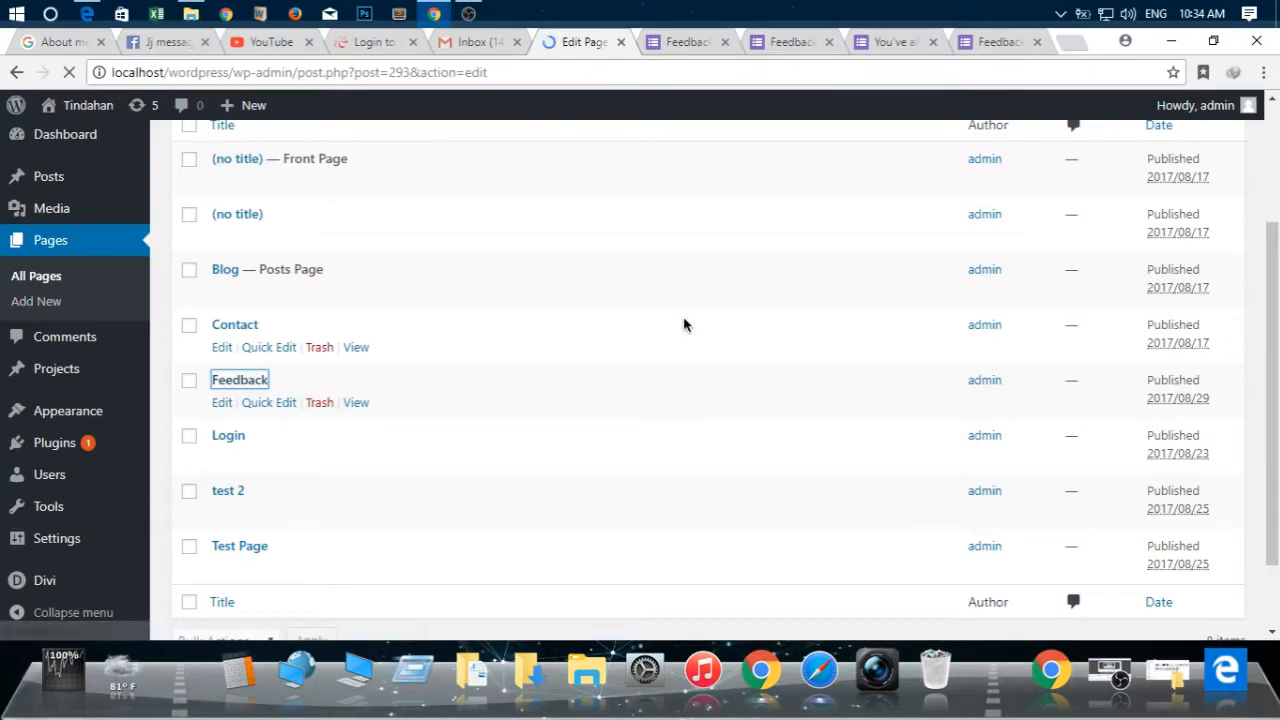
# Replace the Feedback page's existing iframe codes with the copied 1080 by 1366 form embed code and update the page
pyautogui.scroll(-3, 700, 330)
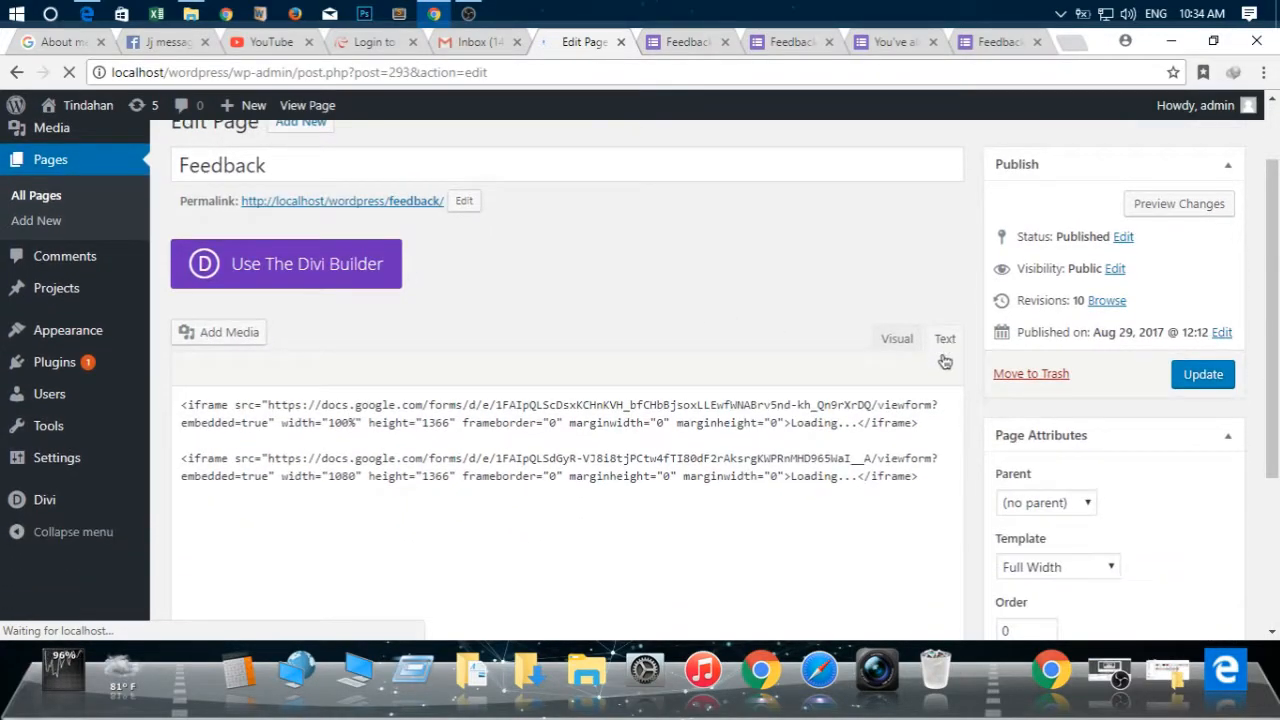
pyautogui.click(820, 303)
pyautogui.hotkey('ctrl', 'a')
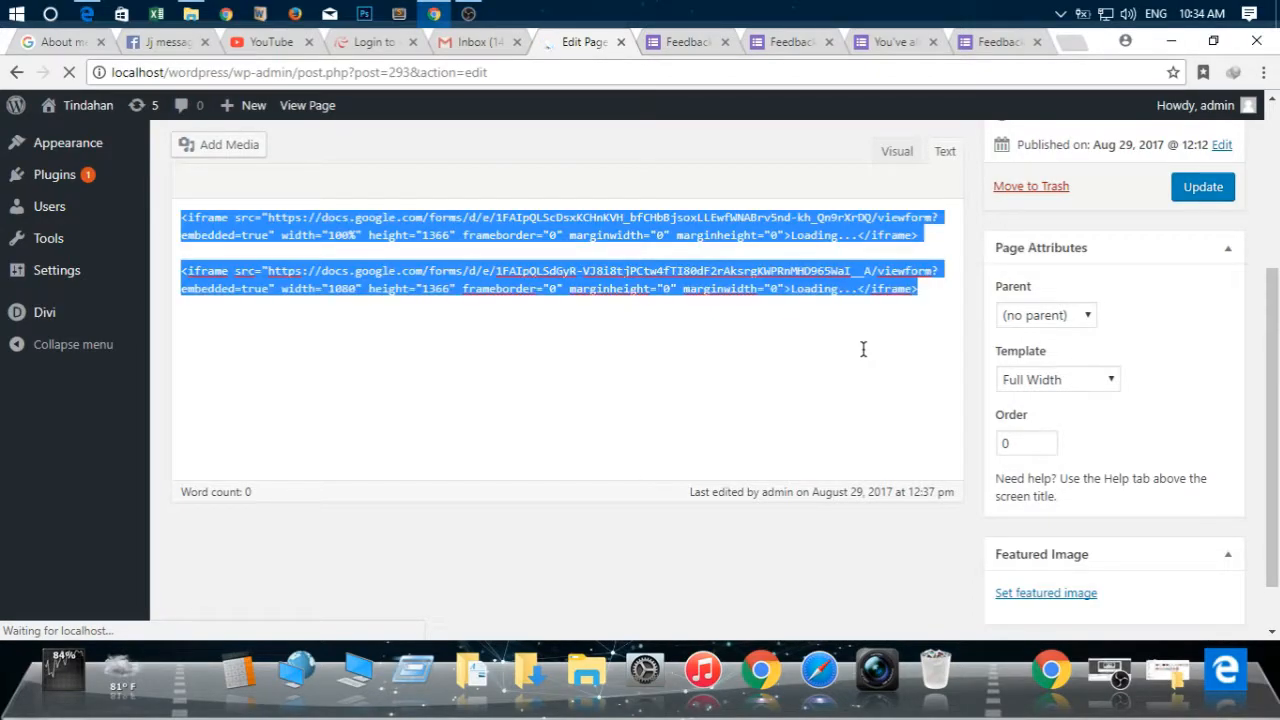
pyautogui.press('Delete')
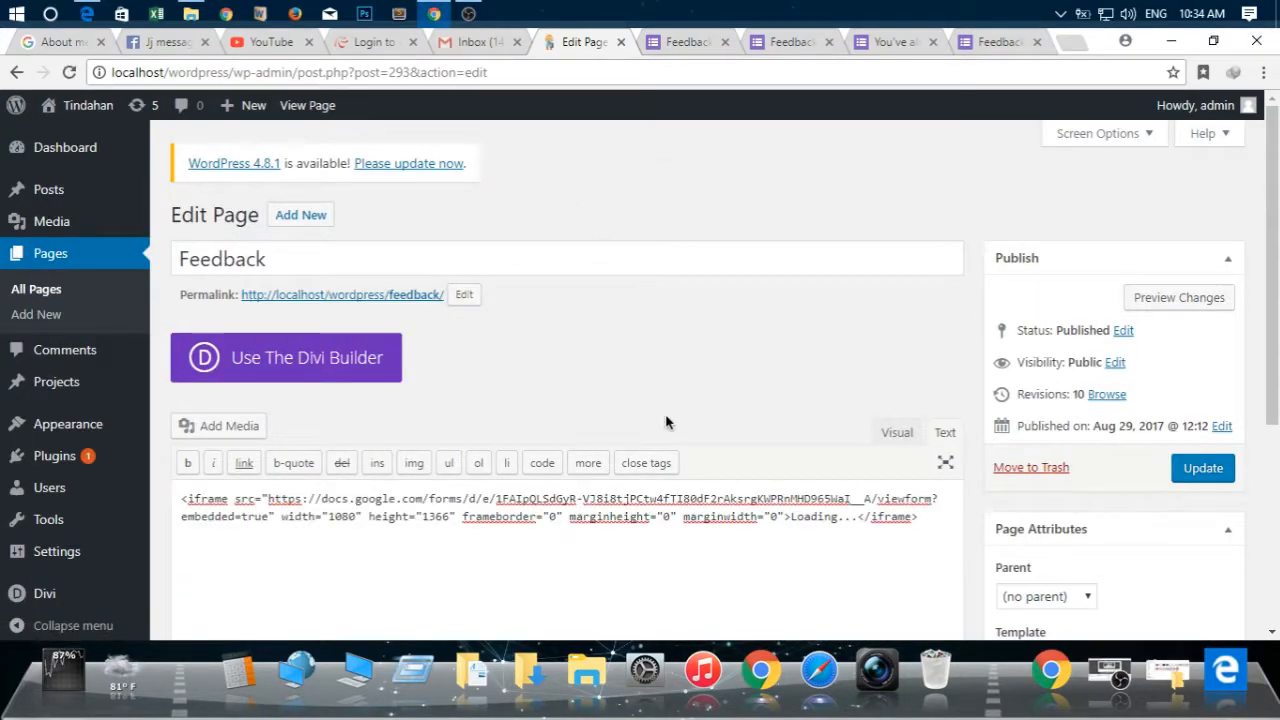
pyautogui.scroll(-1, 1210, 400)
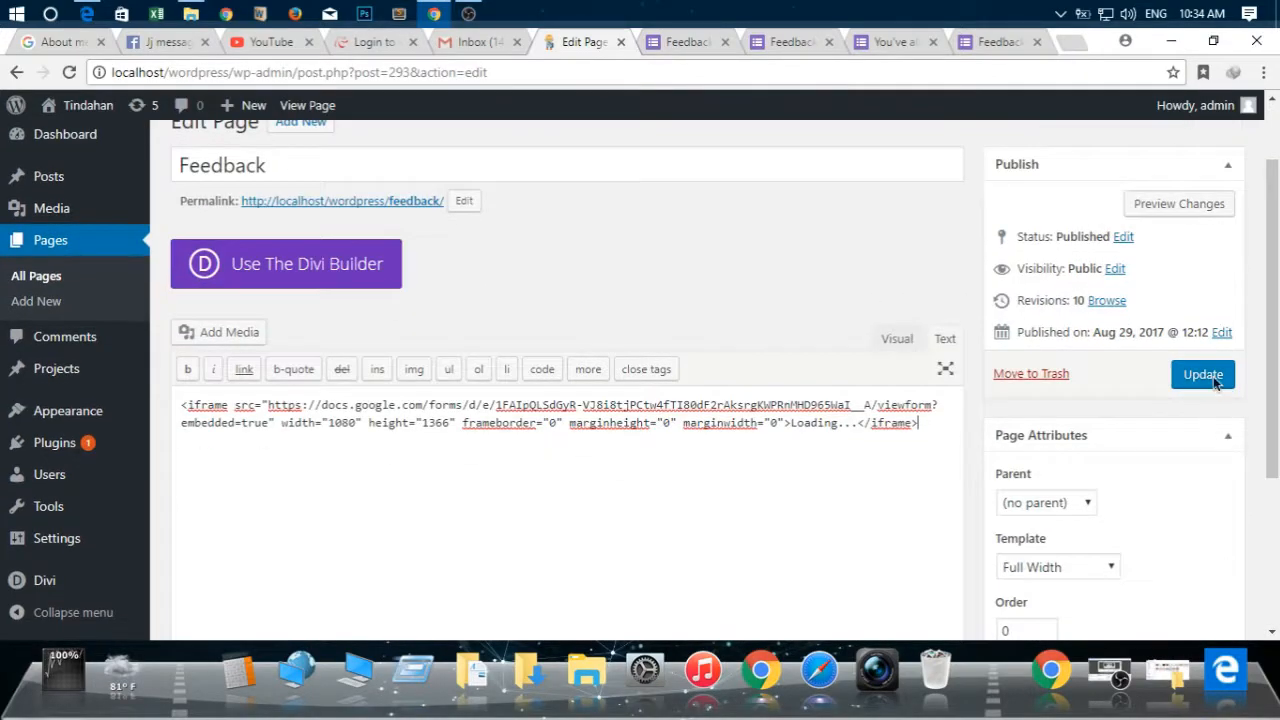
pyautogui.click(1203, 375)
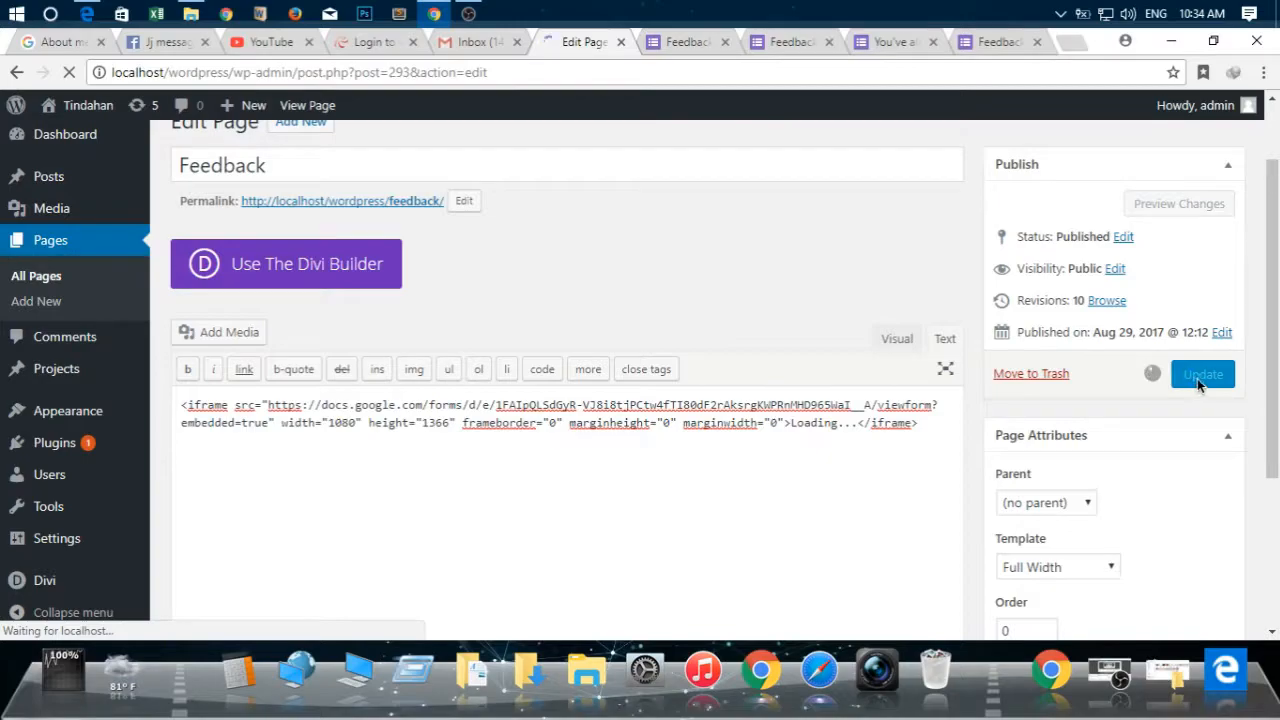
# Return to the Google Forms editor, close the Send form dialog, and sign out of the Google account
pyautogui.click(674, 41)
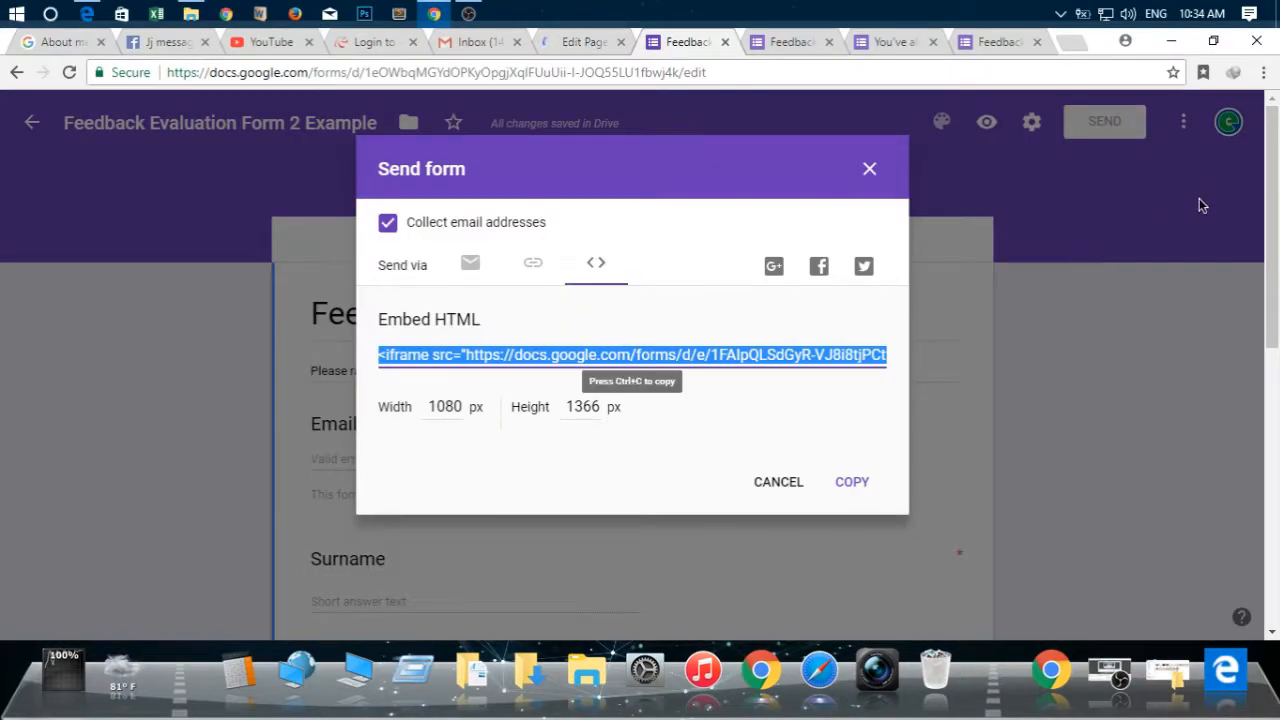
pyautogui.click(868, 174)
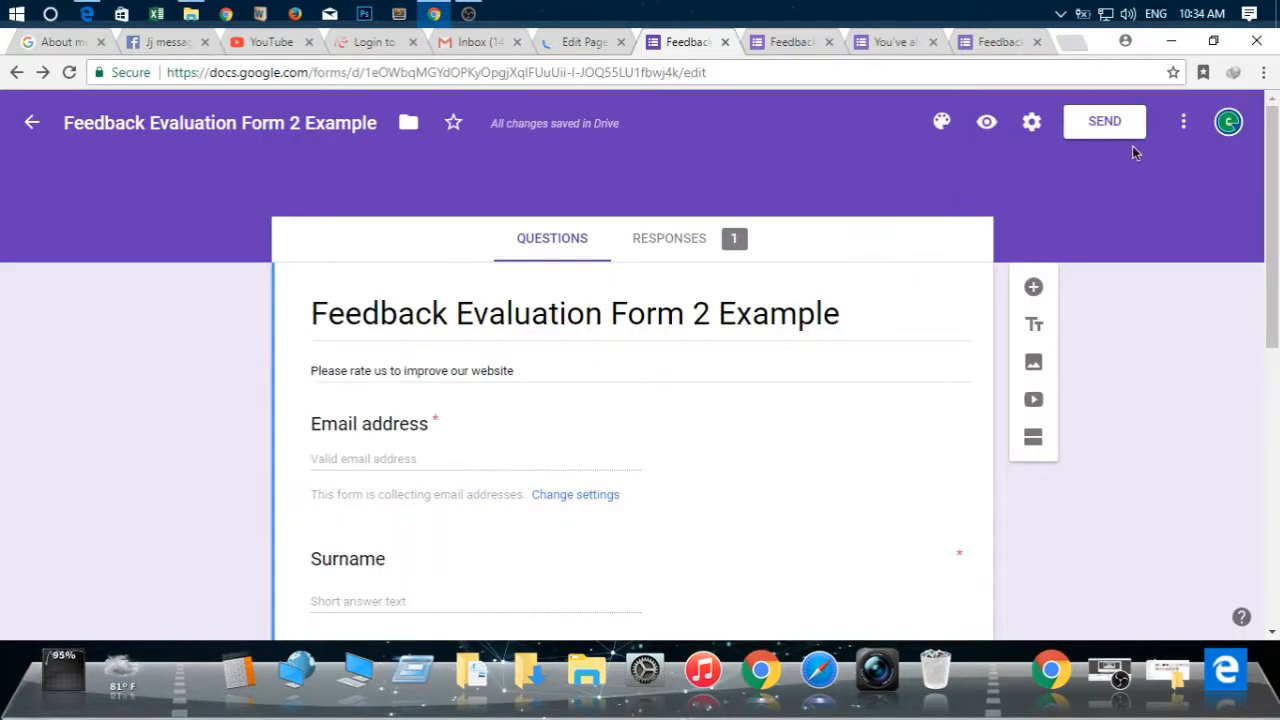
pyautogui.click(1230, 124)
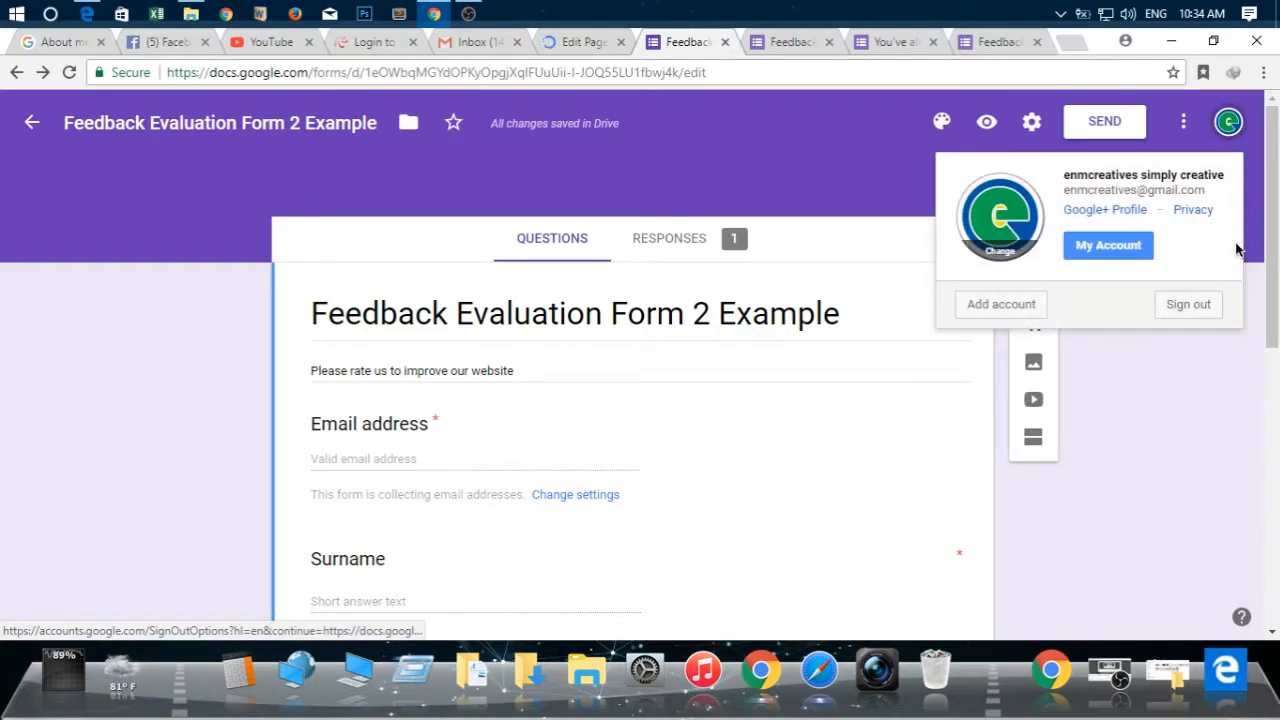
pyautogui.click(1188, 305)
# Open the published Feedback page from its permalink in WordPress and examine the embedded form while signed out of Google
pyautogui.click(589, 44)
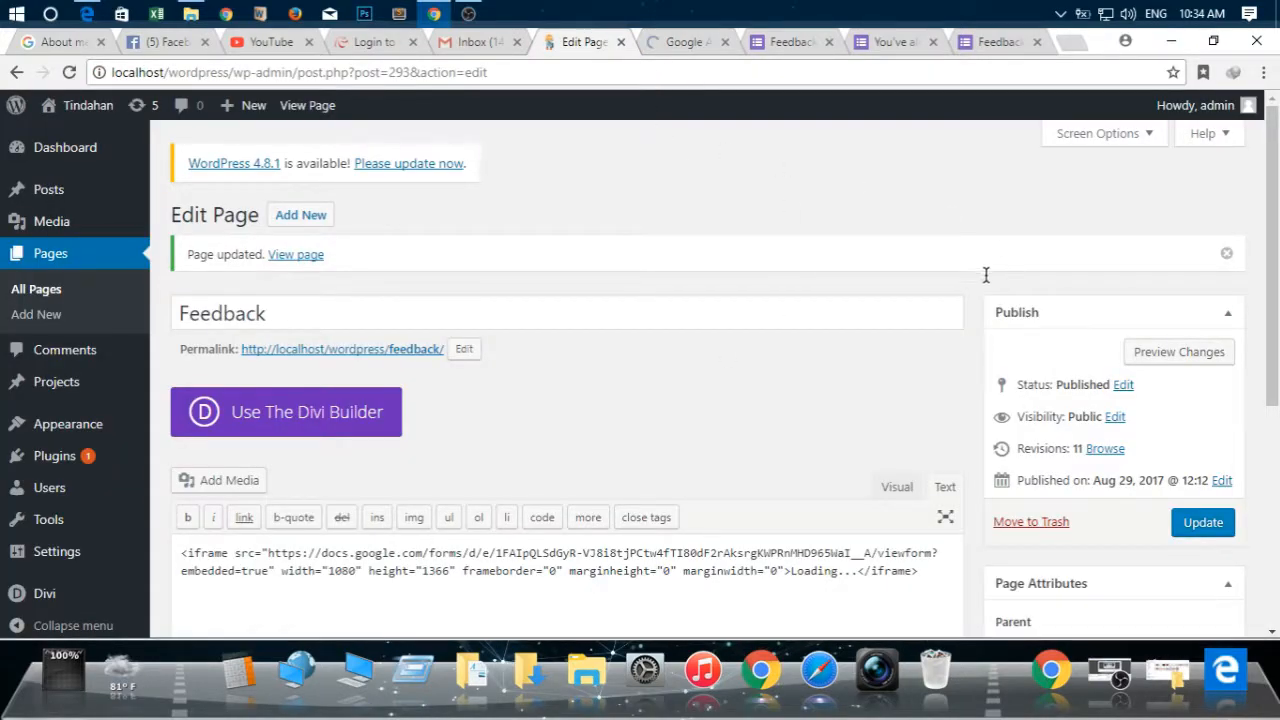
pyautogui.click(392, 352)
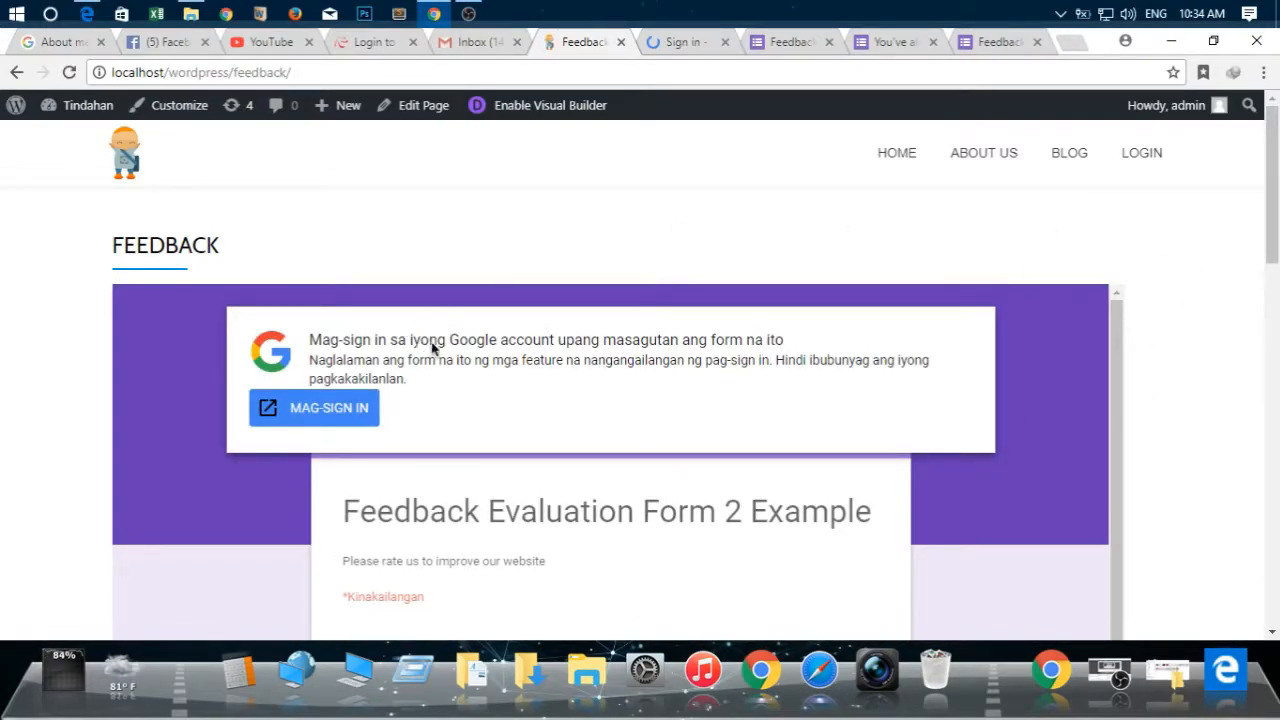
pyautogui.scroll(-5, 432, 347)
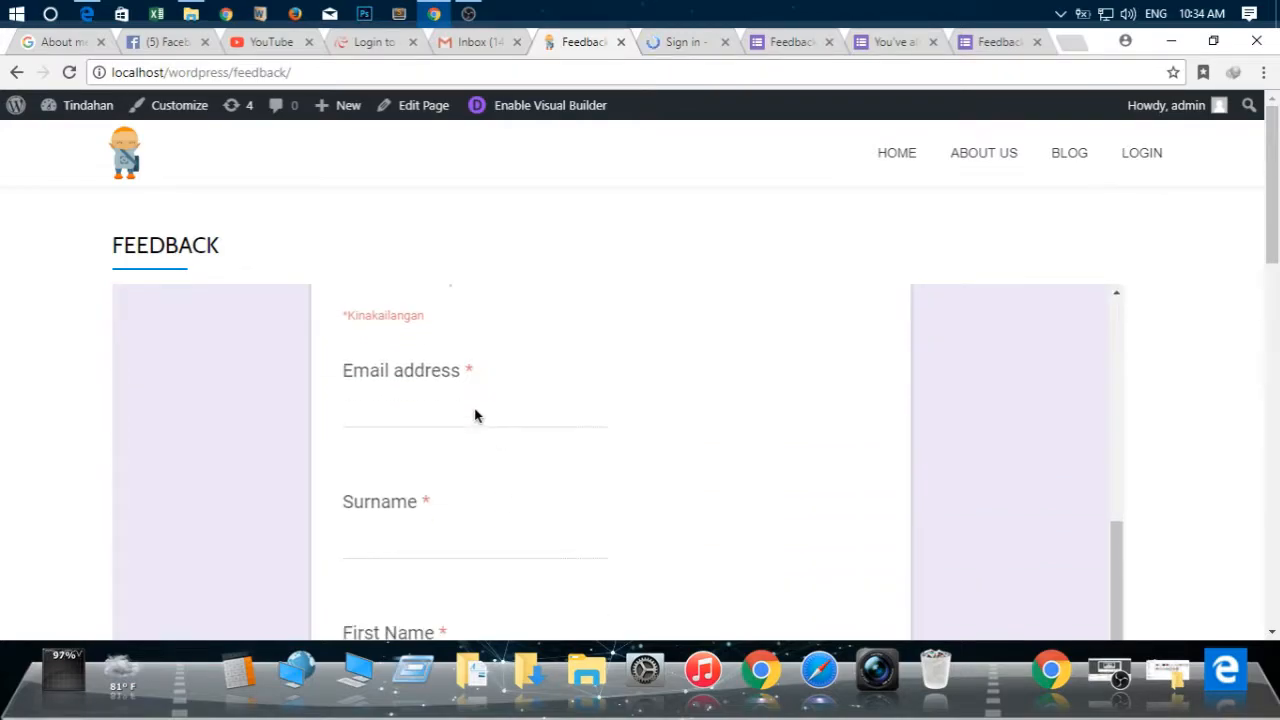
pyautogui.scroll(5, 476, 416)
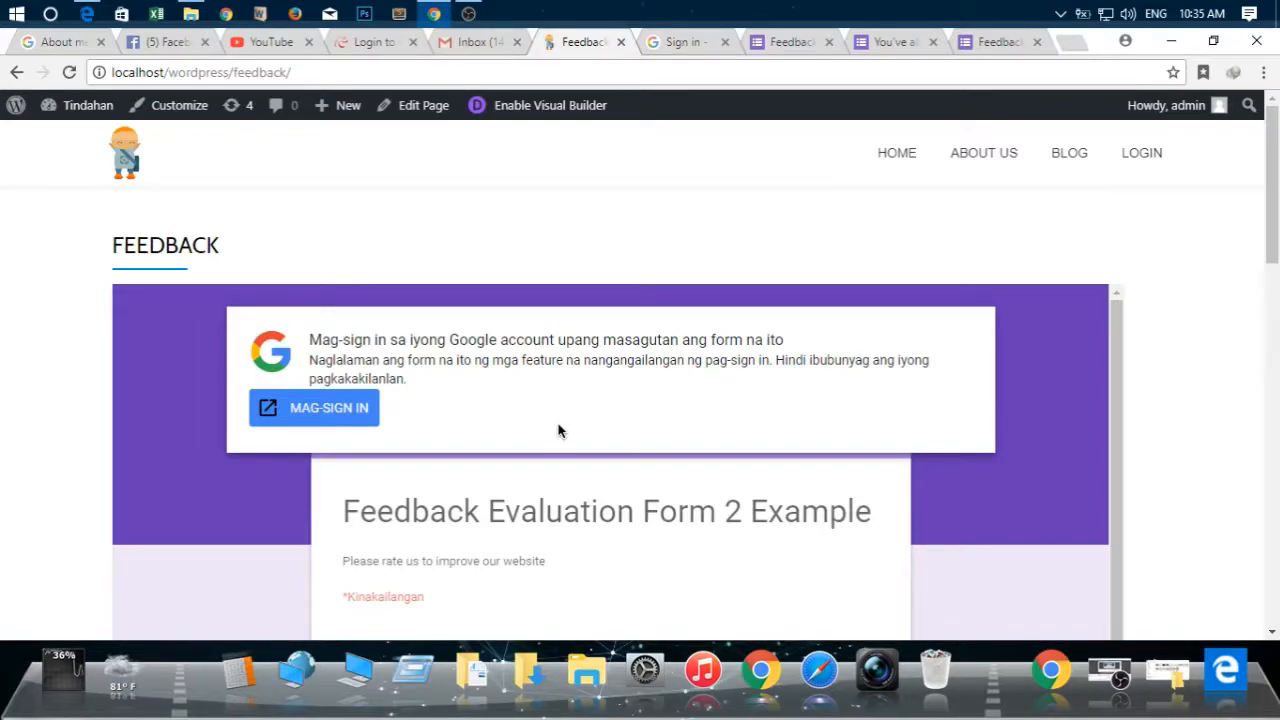
pyautogui.scroll(-5, 565, 428)
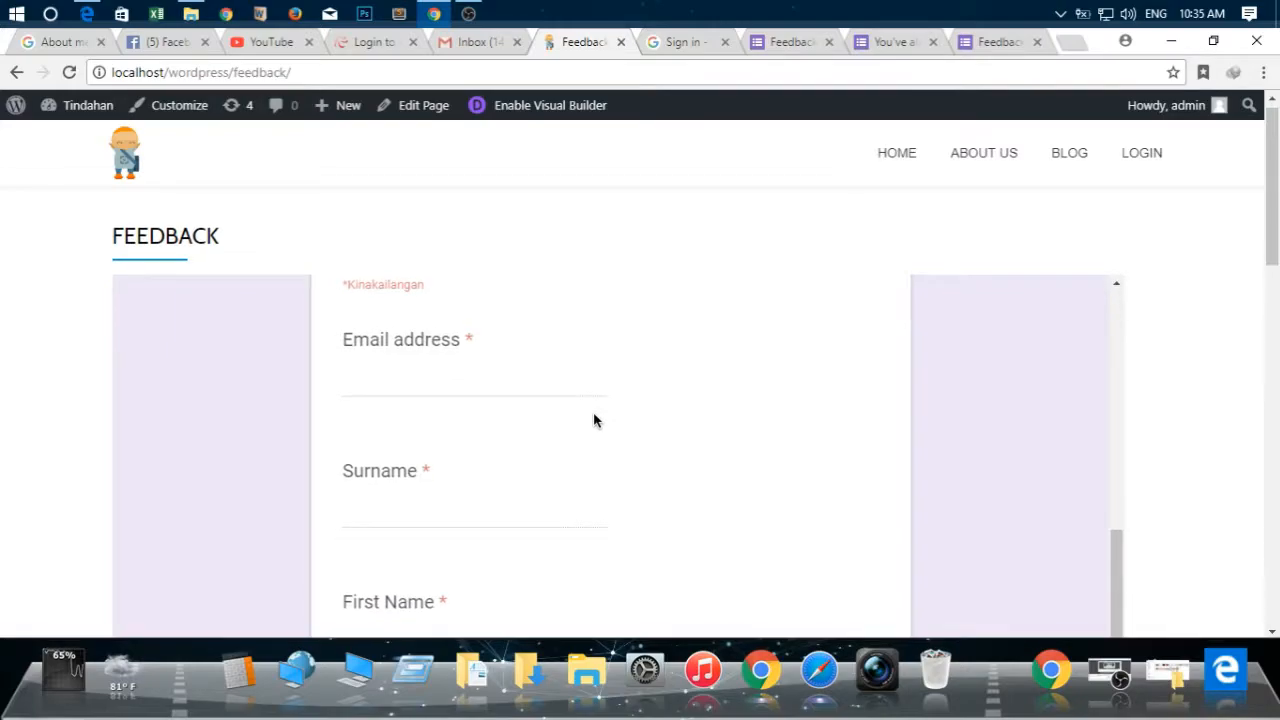
pyautogui.scroll(-5, 800, 400)
pyautogui.scroll(10, 620, 394)
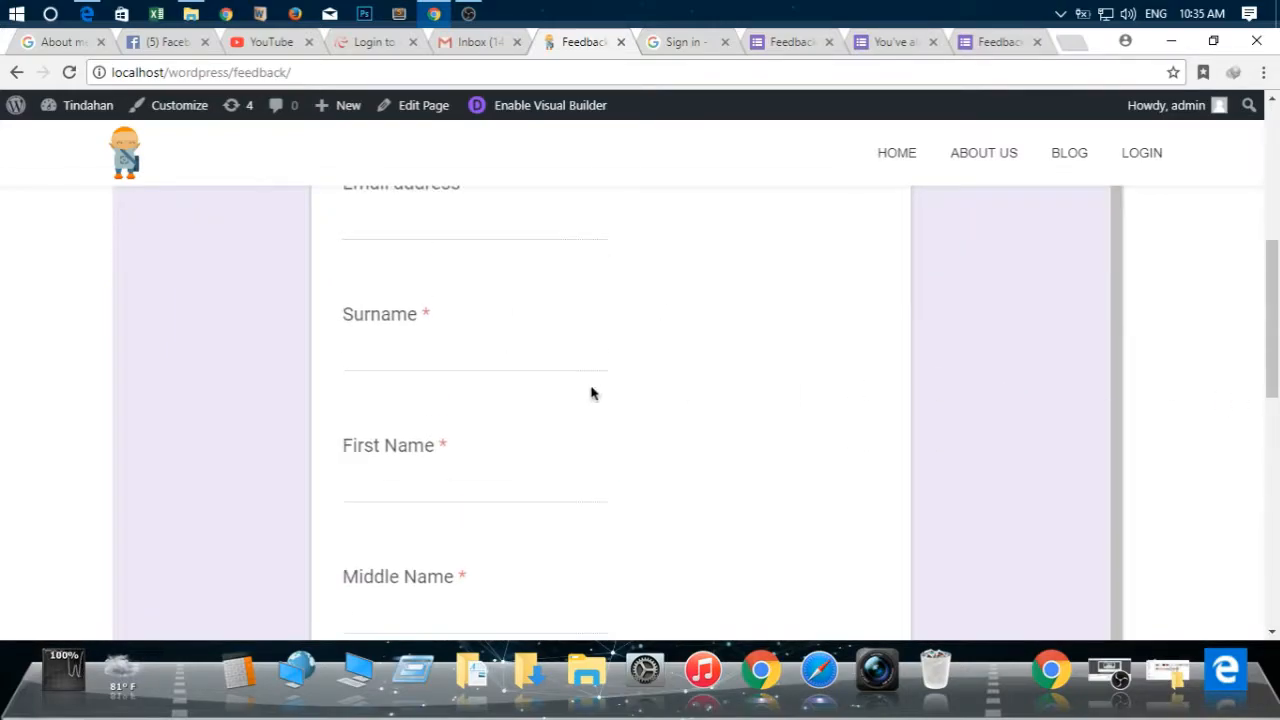
# Sign in to Google from the embedded form's prompt, choosing the form owner's account and submitting its prefilled password
pyautogui.click(367, 420)
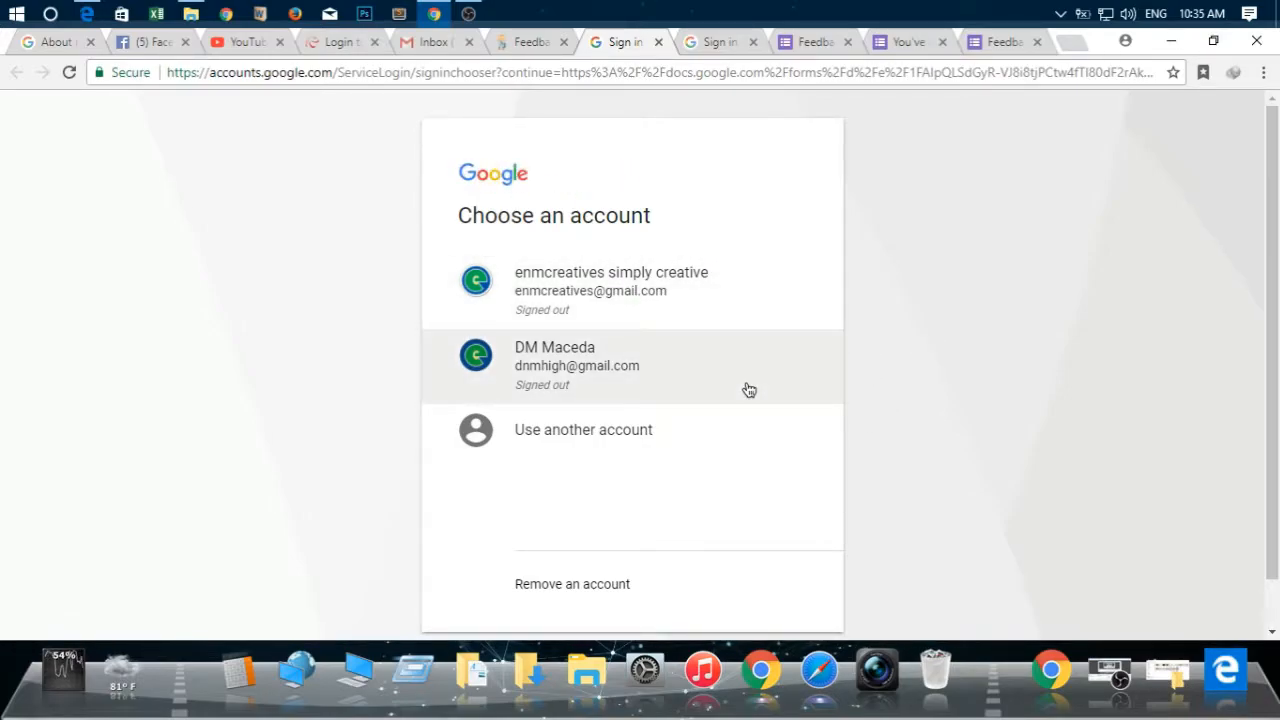
pyautogui.click(737, 318)
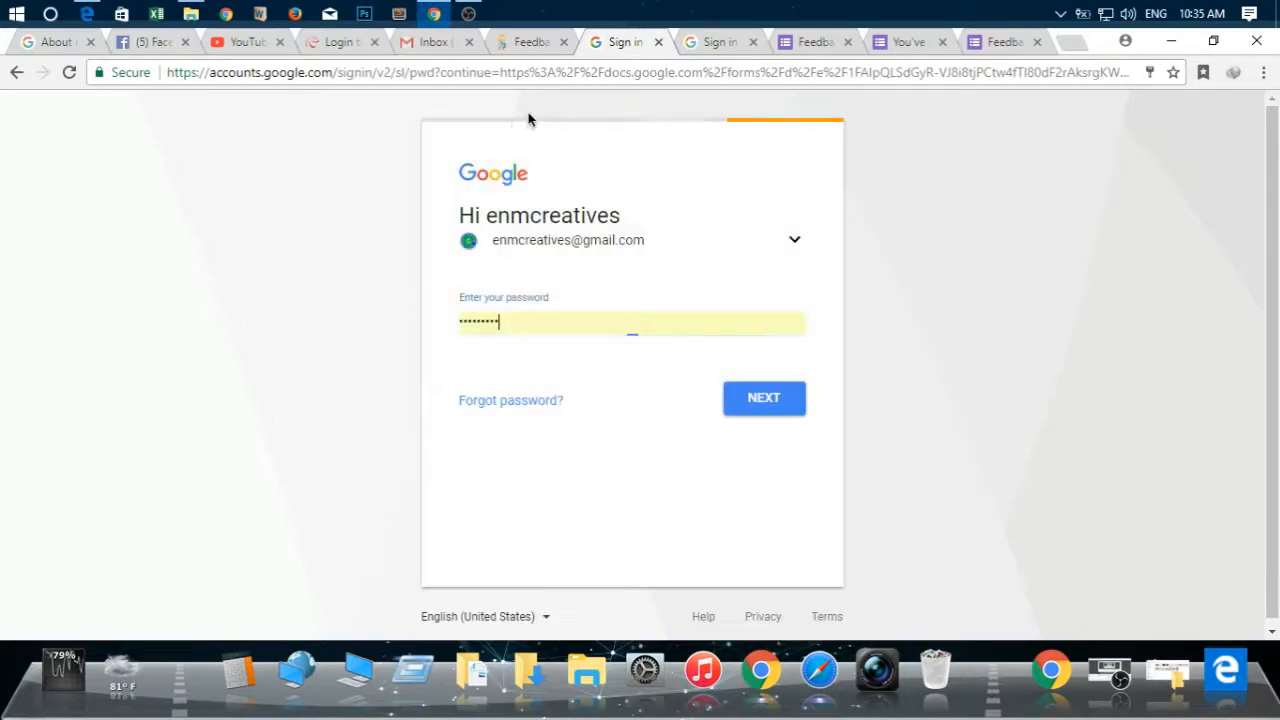
pyautogui.click(786, 412)
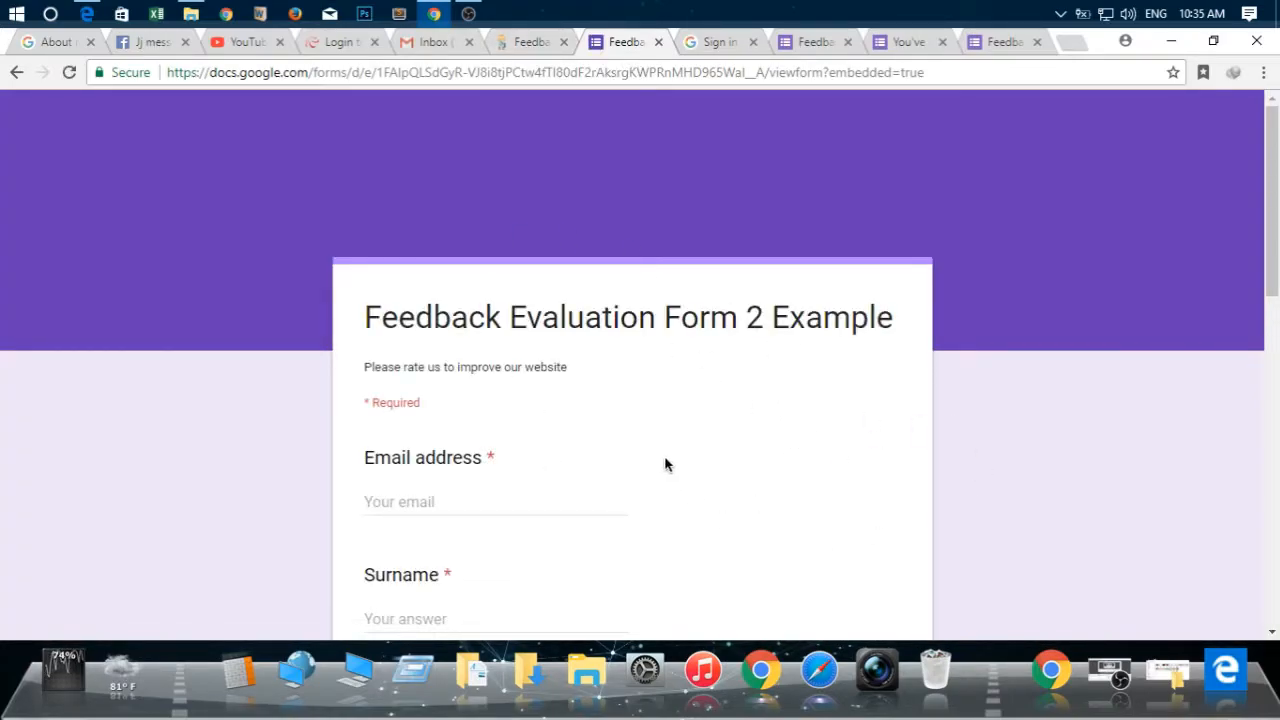
# Review the opened feedback form and fill in the respondent's email address in its Email address field
pyautogui.scroll(-7, 666, 466)
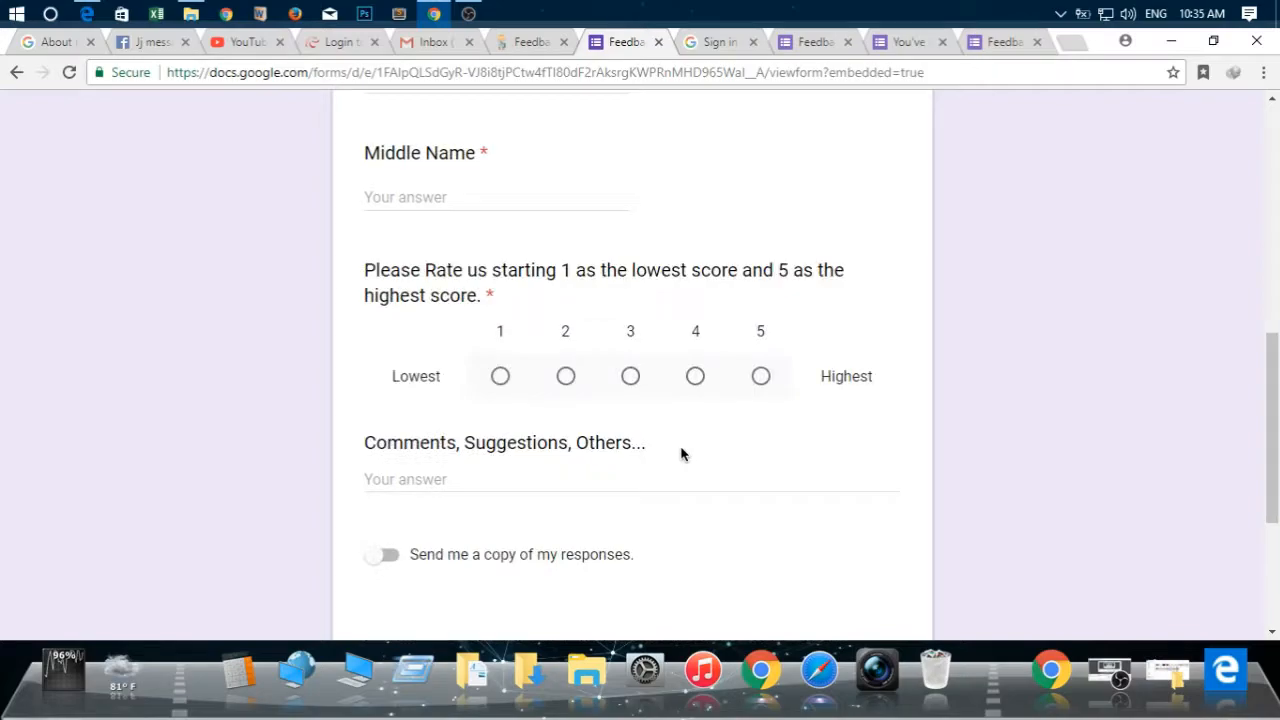
pyautogui.scroll(-1, 684, 457)
pyautogui.scroll(10, 720, 482)
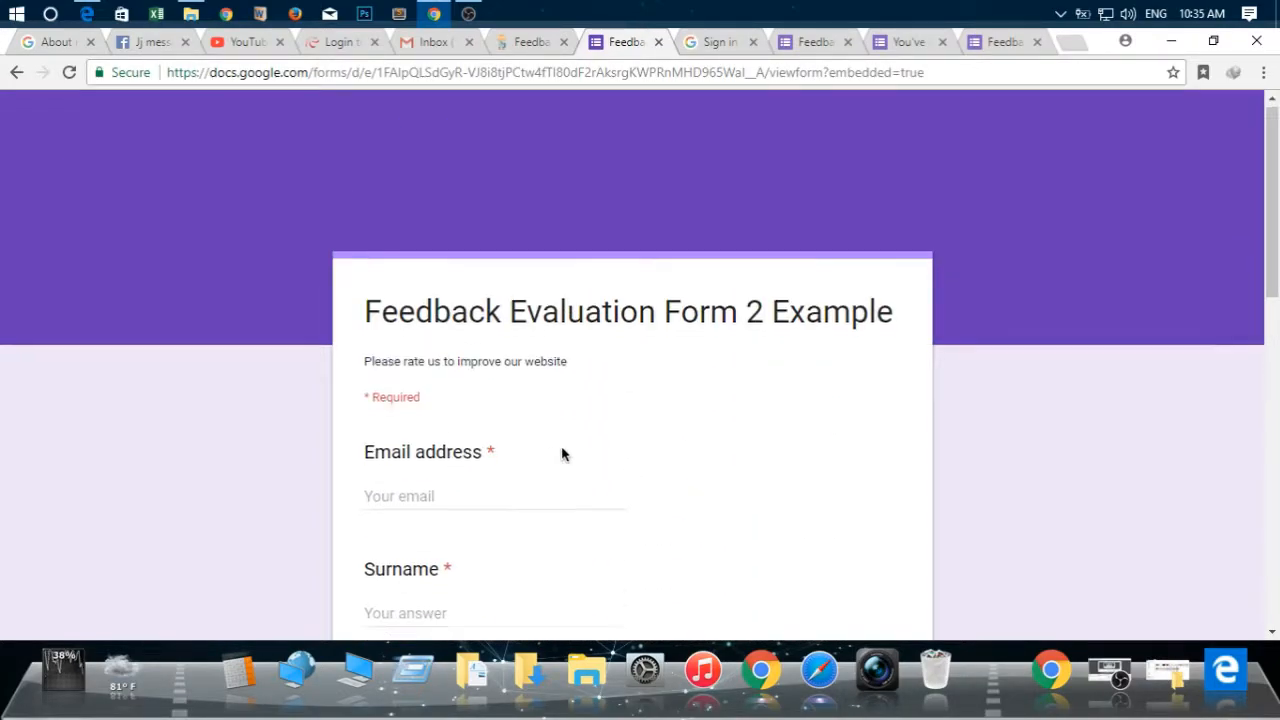
pyautogui.scroll(-1, 560, 451)
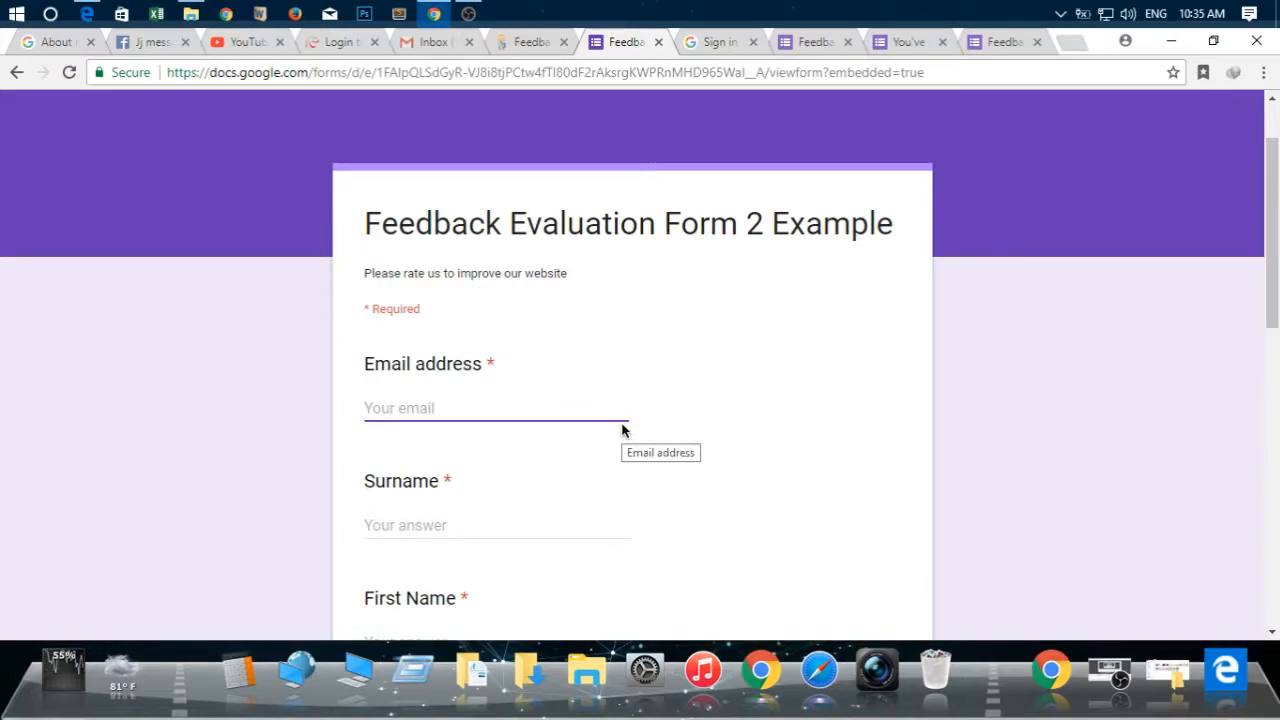
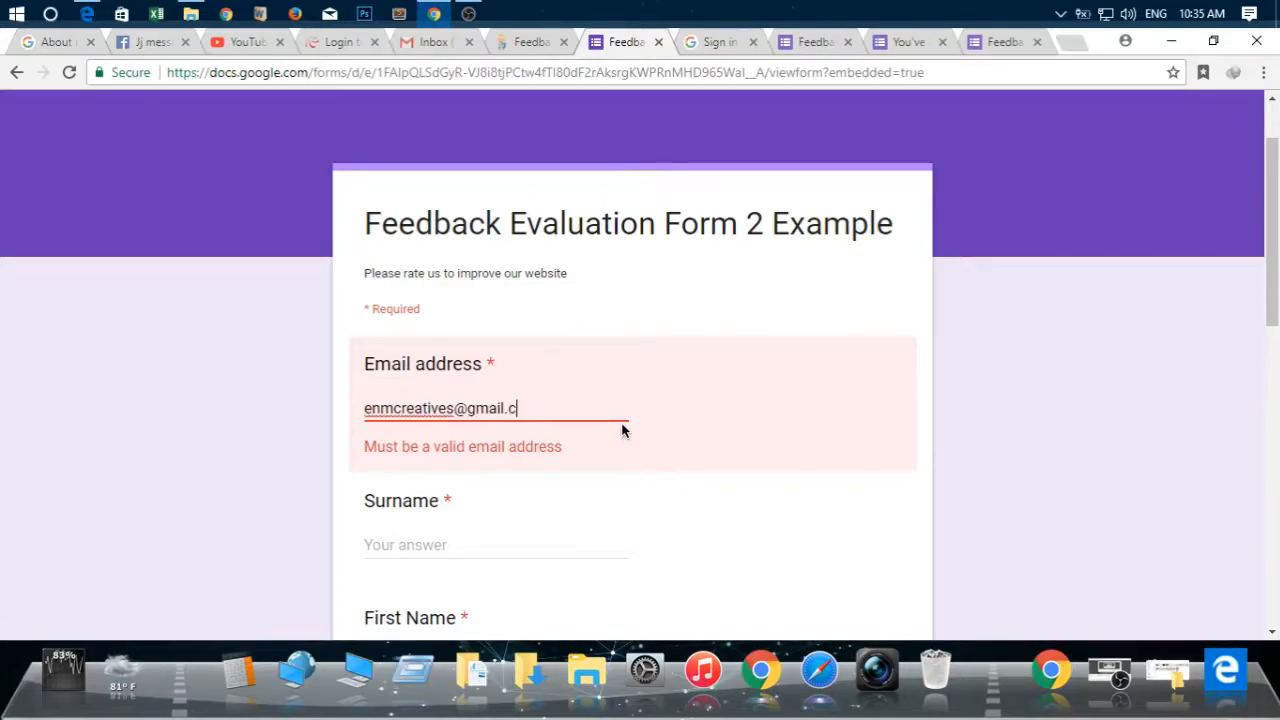
pyautogui.press('Tab')
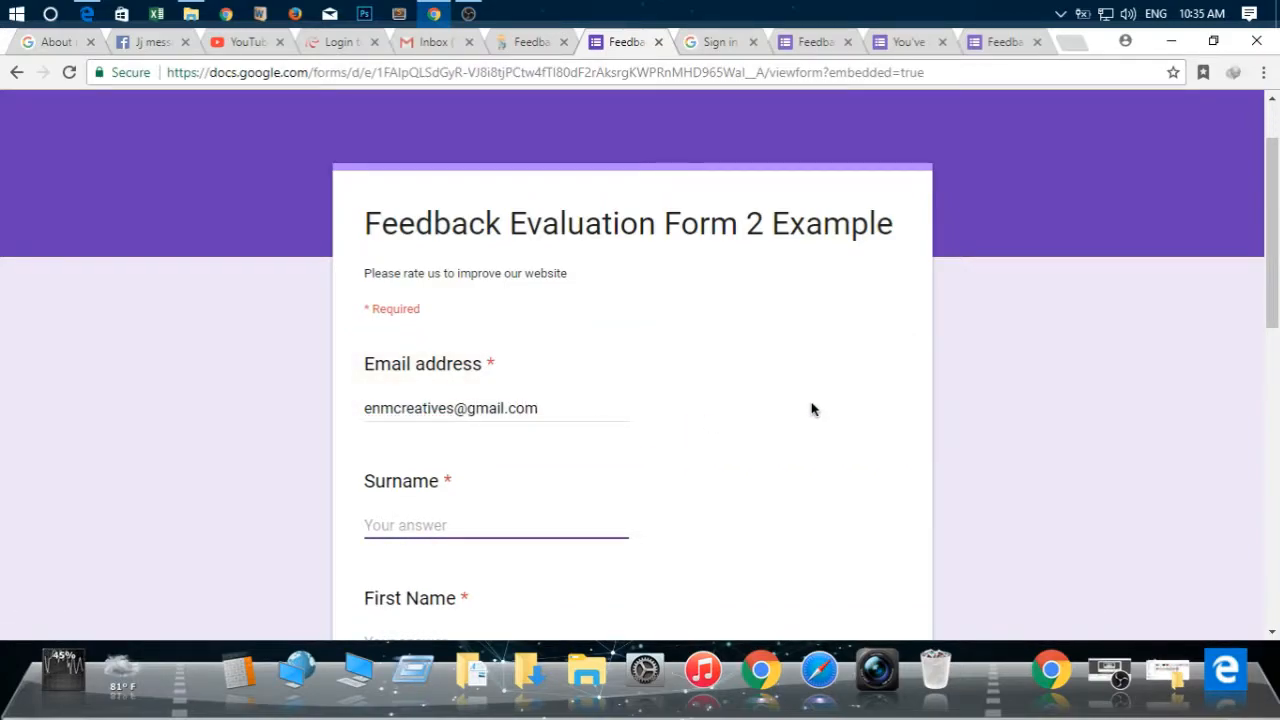
# Fill in the respondent's surname, first name and middle name in the feedback form
pyautogui.scroll(-1, 738, 450)
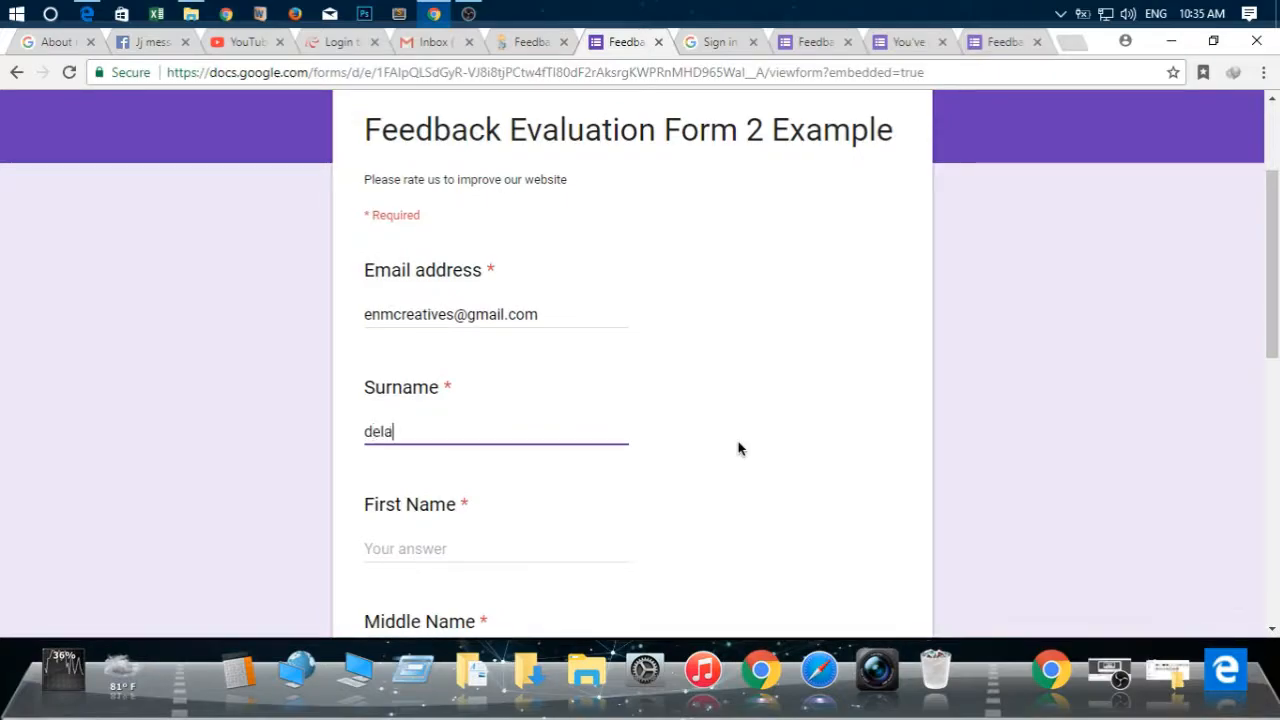
pyautogui.press('Tab')
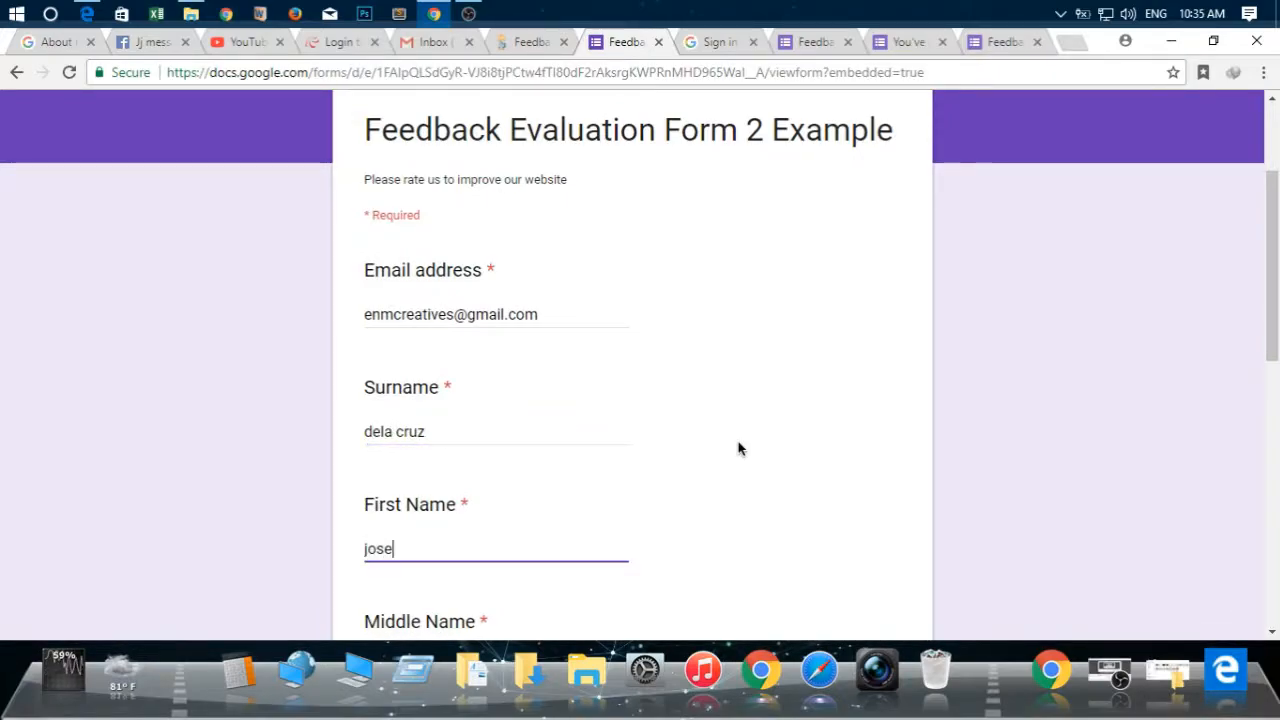
pyautogui.press('Tab')
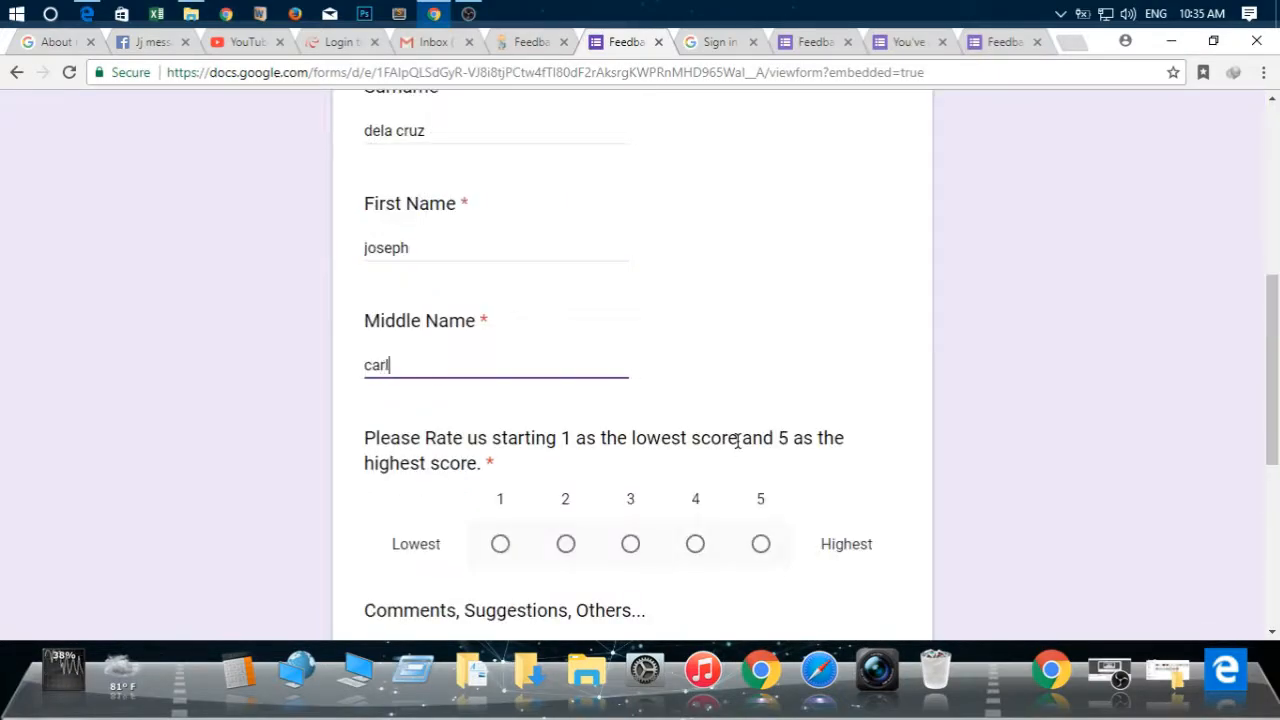
pyautogui.press('Tab')
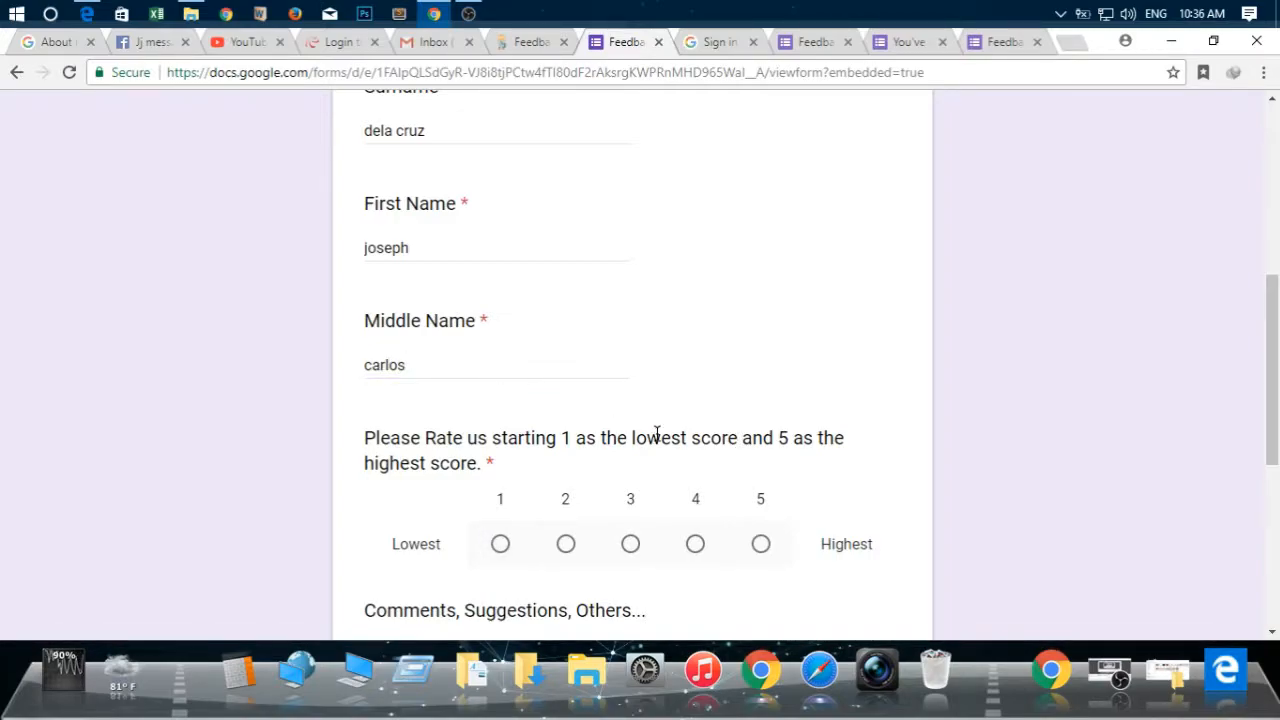
# Capitalize the initial letters of the first name, surname and middle name entered in the form
pyautogui.click(367, 253)
pyautogui.press('BackSpace')
pyautogui.write('J')
pyautogui.click(378, 130)
pyautogui.press('BackSpace')
pyautogui.write('D')
pyautogui.press('Tab')
pyautogui.press('Tab')
pyautogui.press('Tab')
pyautogui.doubleClick(403, 364)
pyautogui.write('Ca')
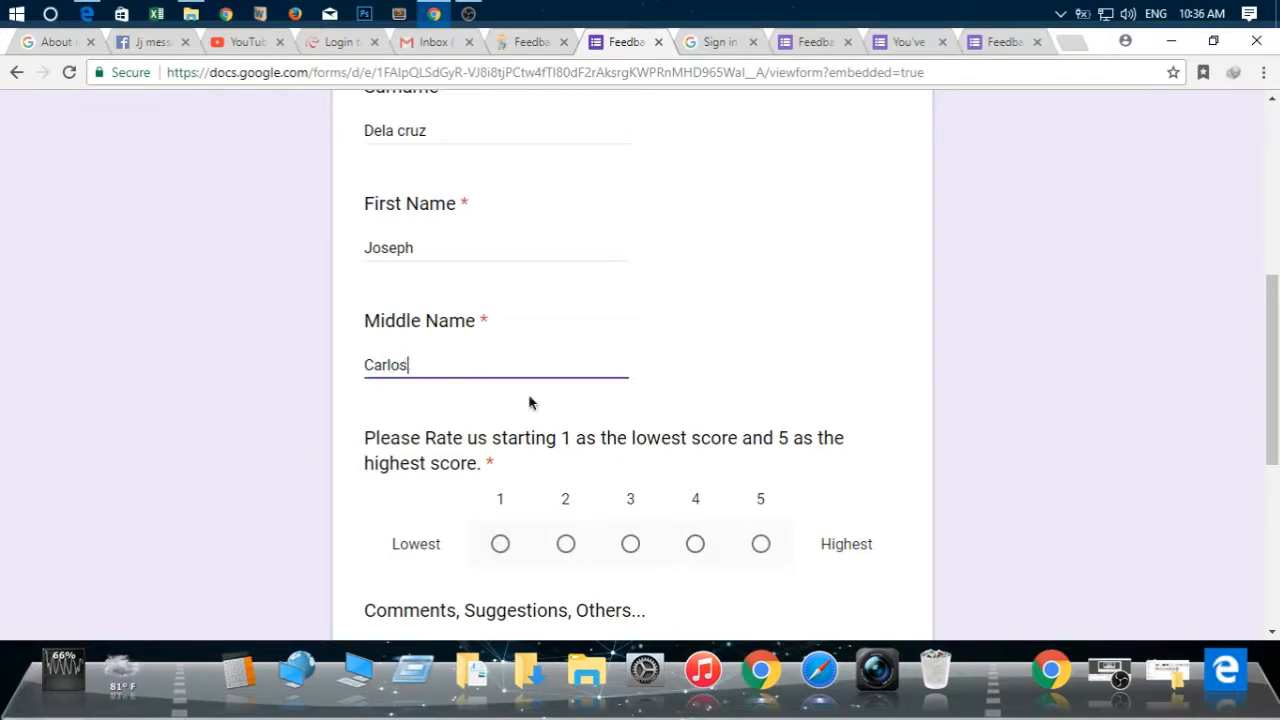
# Select a rating of 5 and enter the comment "Good Tutorial! Keep it Up." in the feedback form
pyautogui.scroll(-2, 482, 383)
pyautogui.click(761, 357)
pyautogui.click(510, 459)
pyautogui.scroll(-1, 1012, 478)
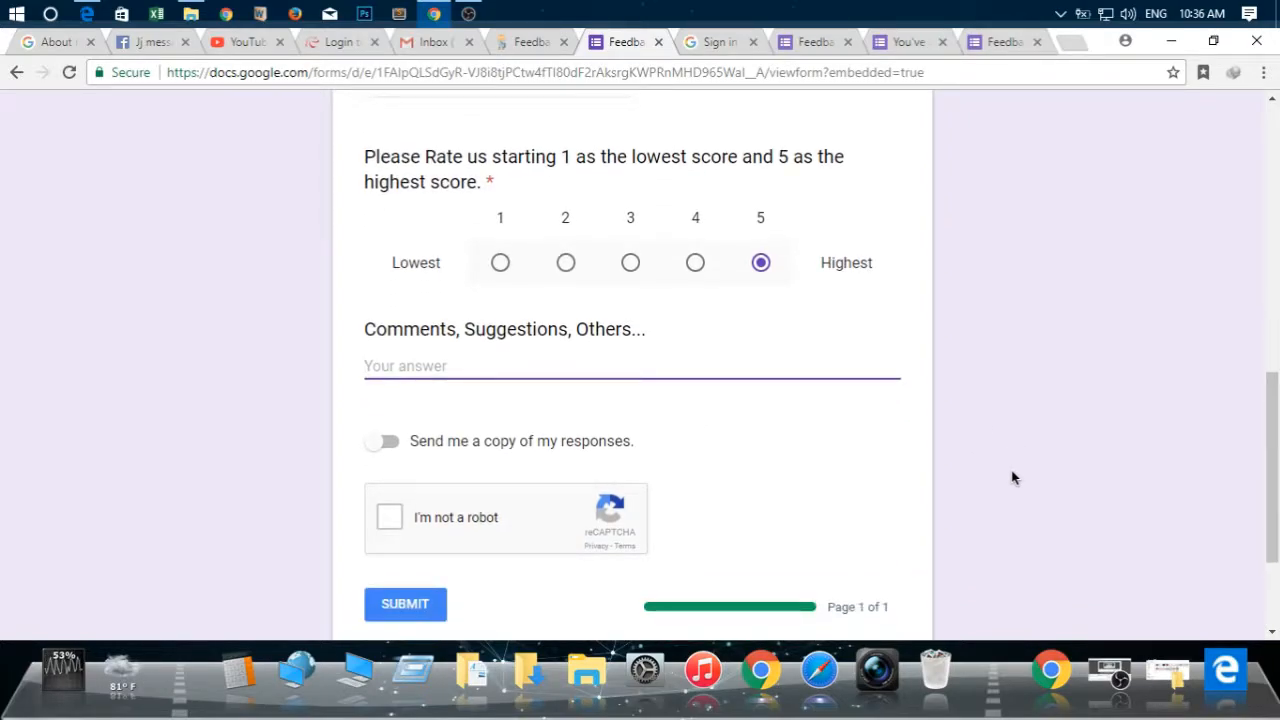
pyautogui.write('Go')
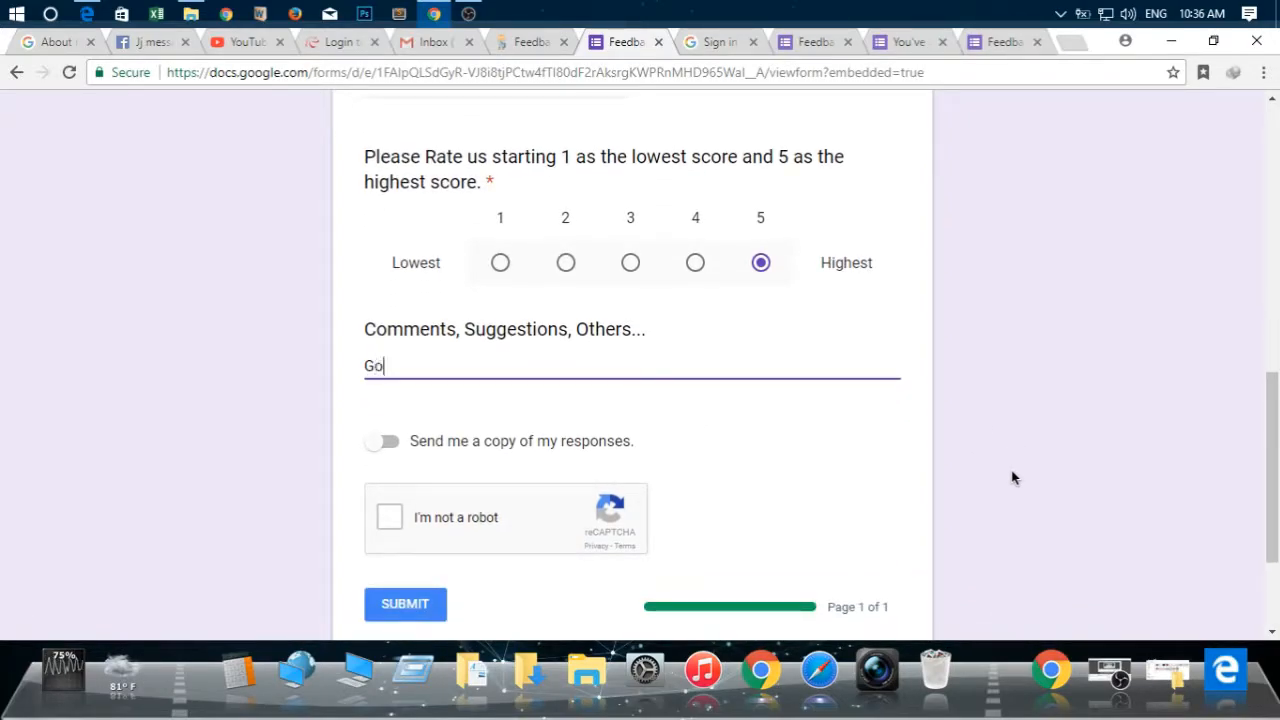
pyautogui.write('od Tutori')
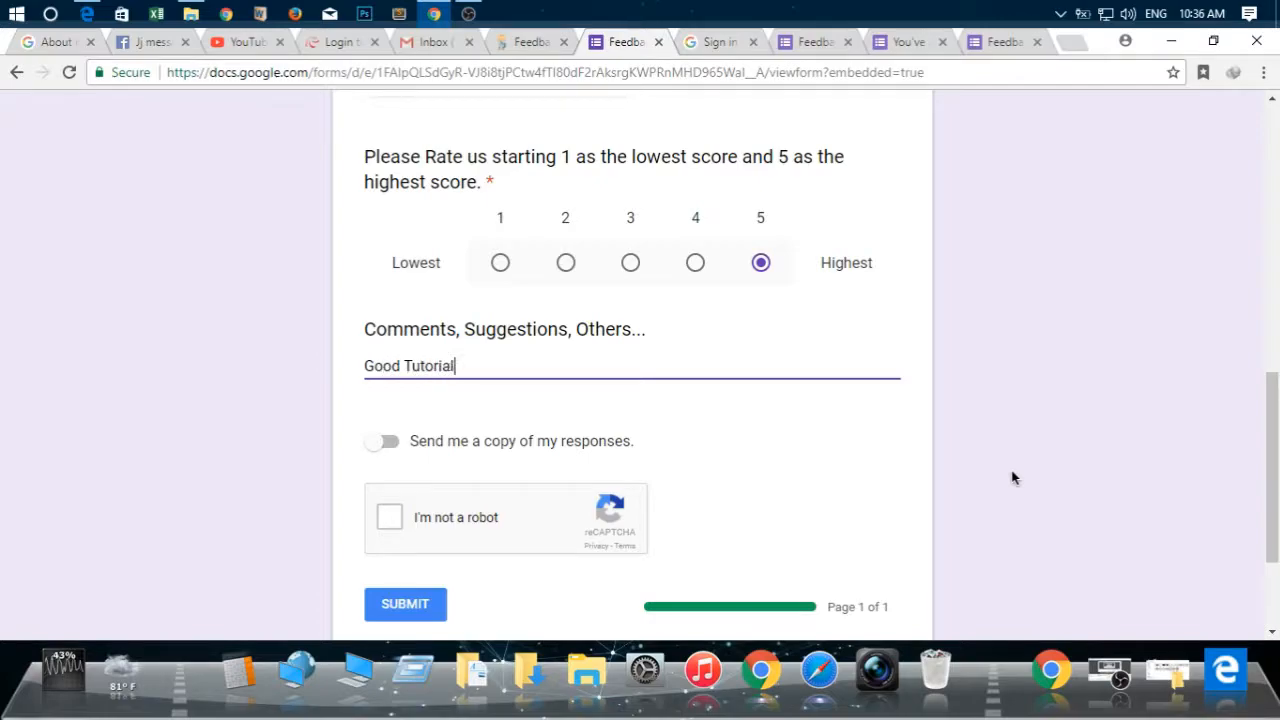
pyautogui.write('al')
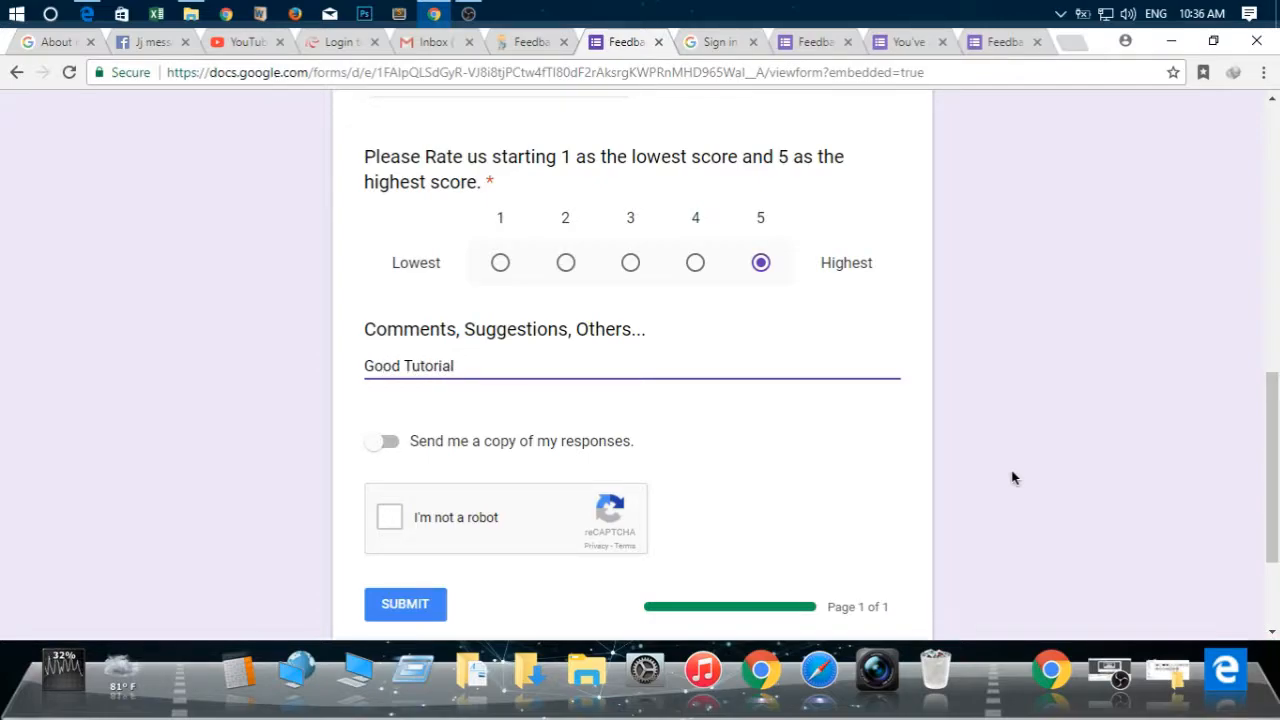
pyautogui.write('! Keep it Up.')
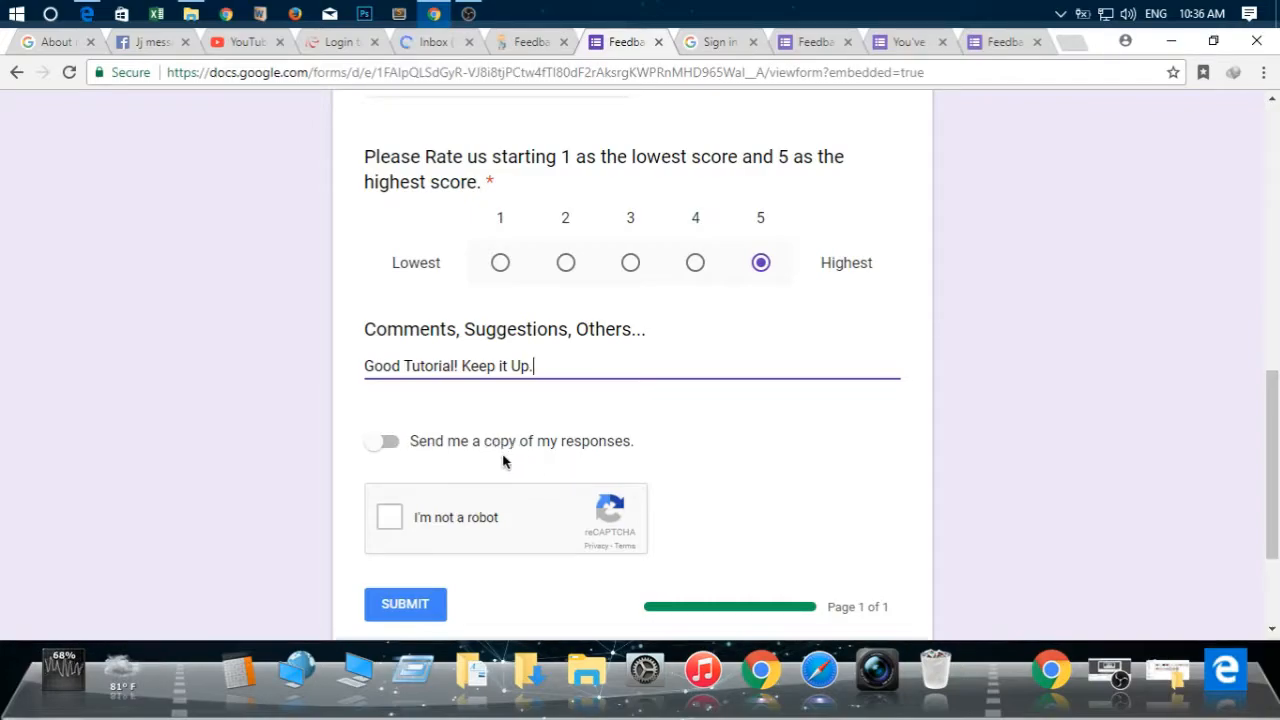
# Complete the form's "I'm not a robot" verification and bring the submission area into view
pyautogui.click(385, 522)
pyautogui.click(385, 522)
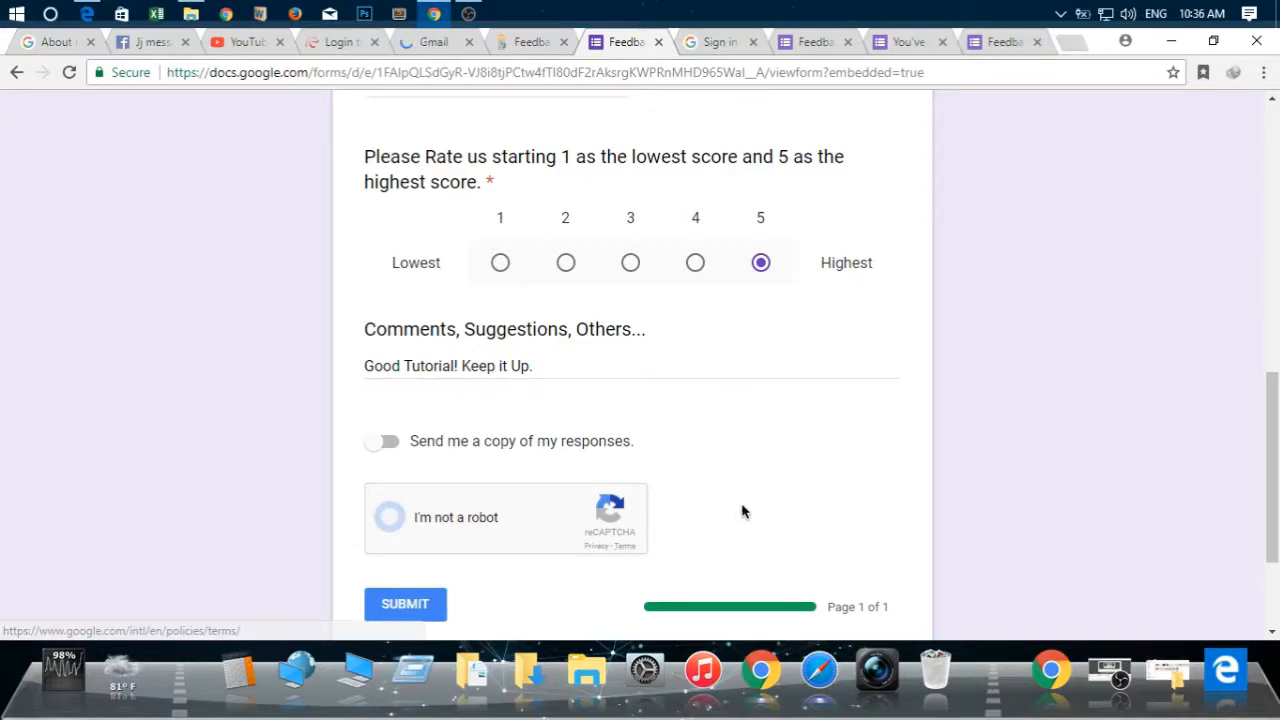
pyautogui.scroll(-1, 900, 500)
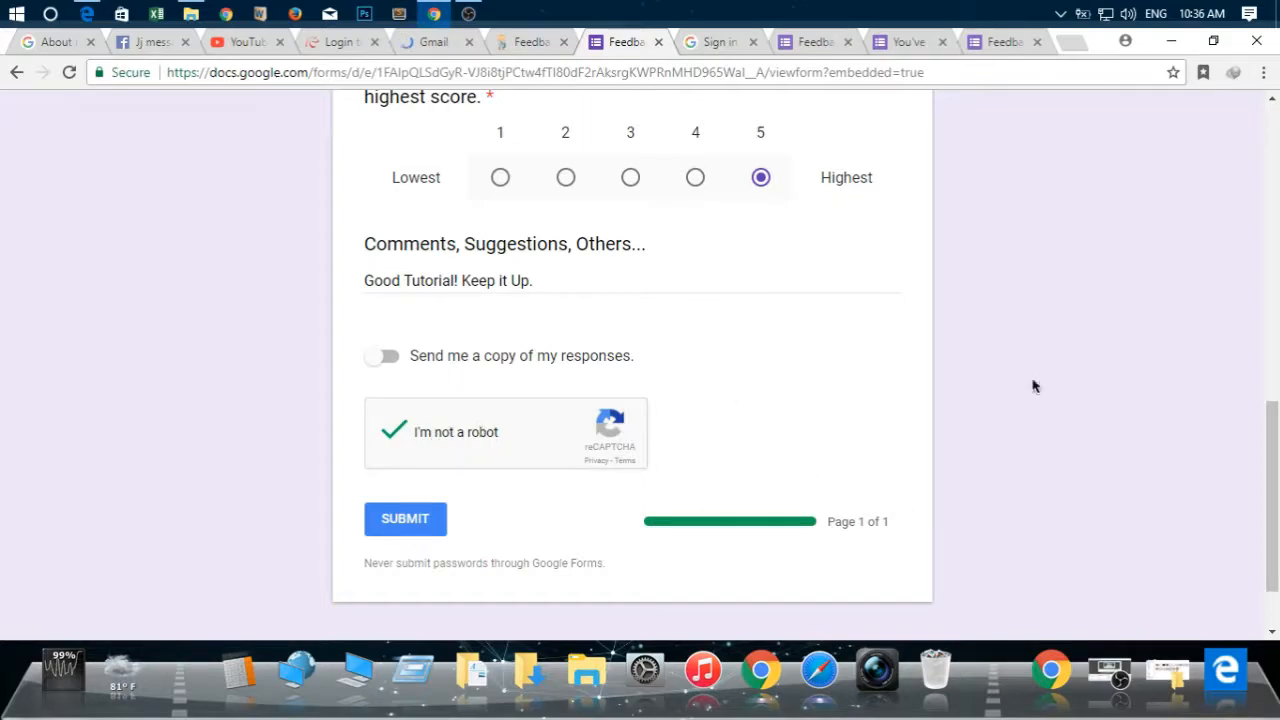
# Submit the completed response to the Feedback Evaluation Form 2 Example
pyautogui.moveTo(1275, 450); pyautogui.dragTo(1275, 496)
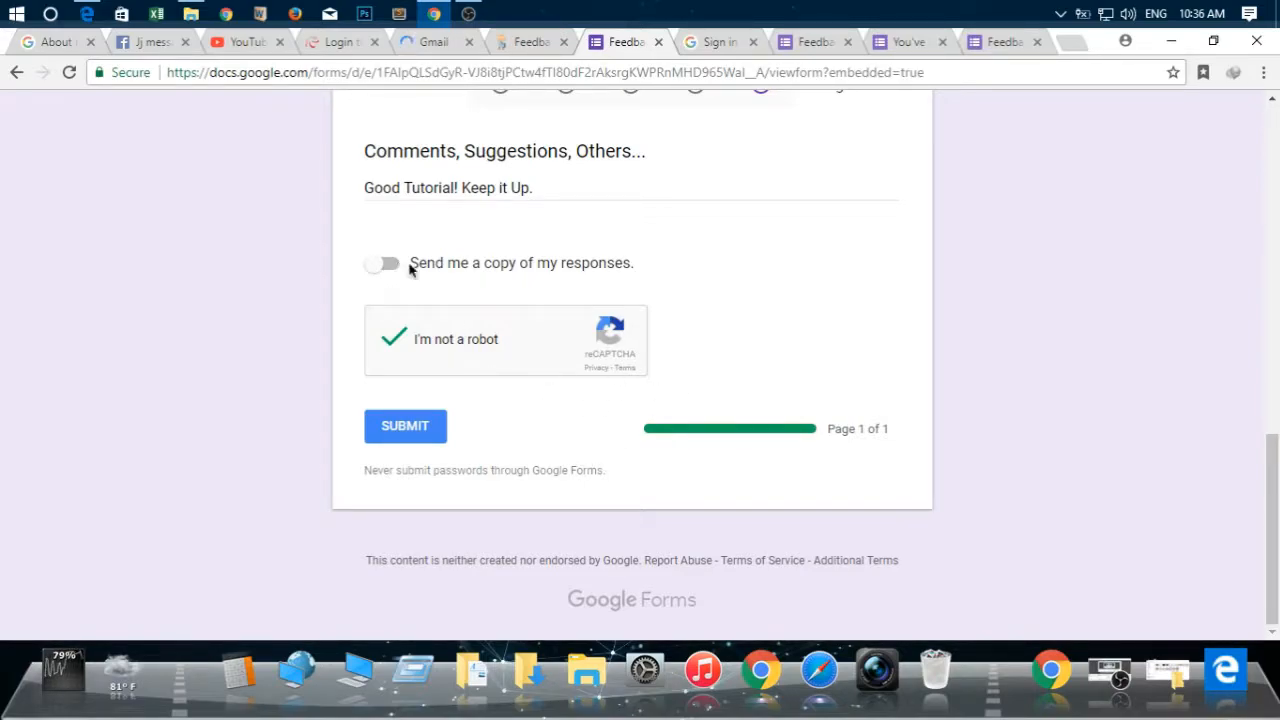
pyautogui.click(405, 426)
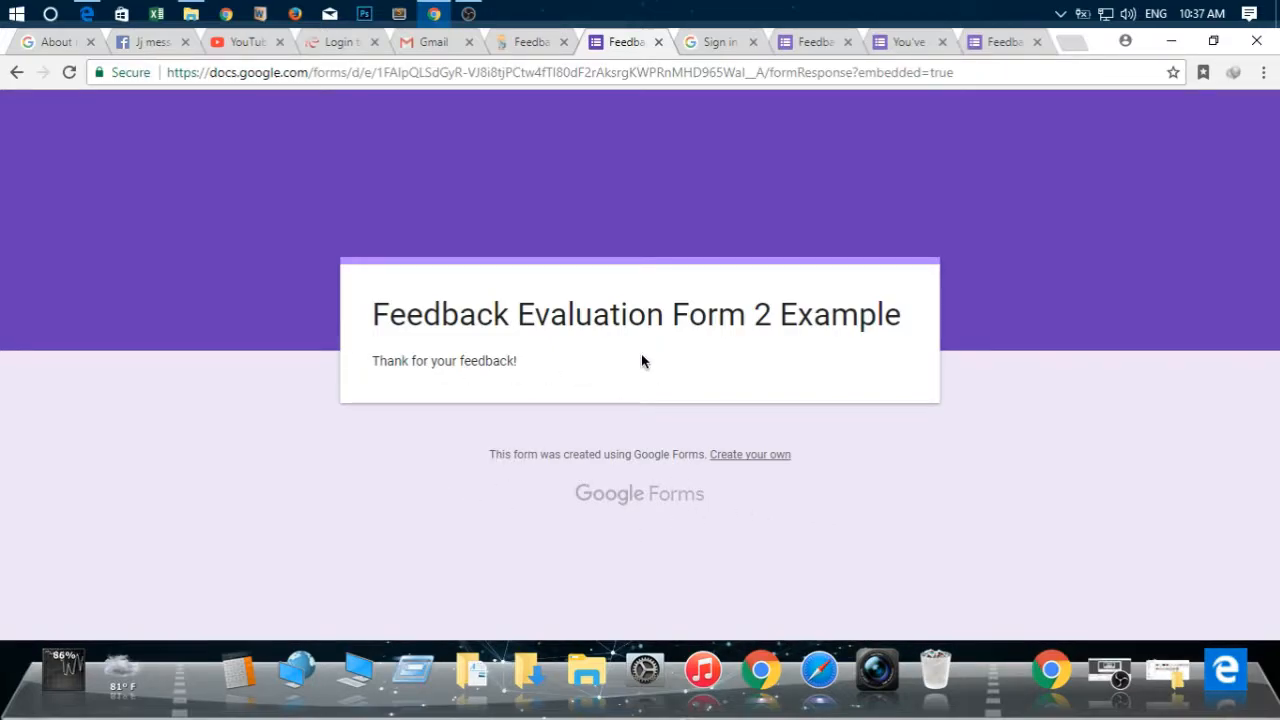
# Reload the form's response page to test a second submission, and go back through its history to the Google account chooser
pyautogui.click(517, 43)
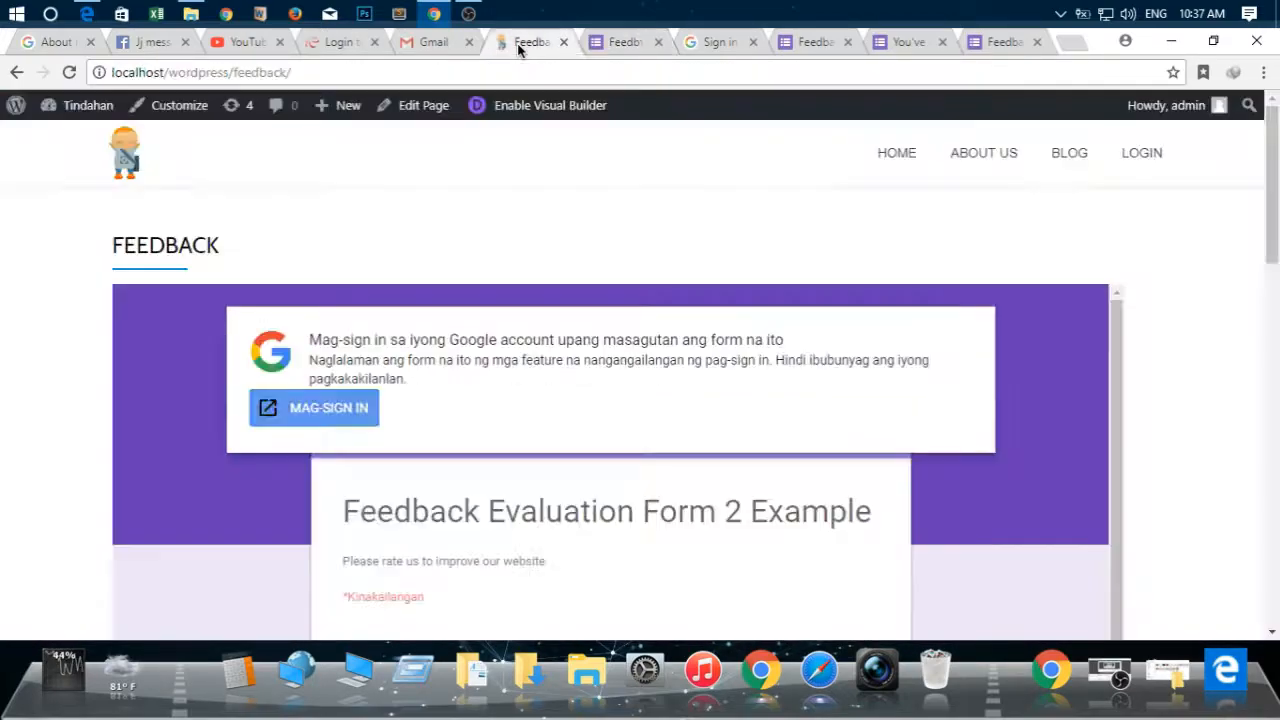
pyautogui.click(615, 42)
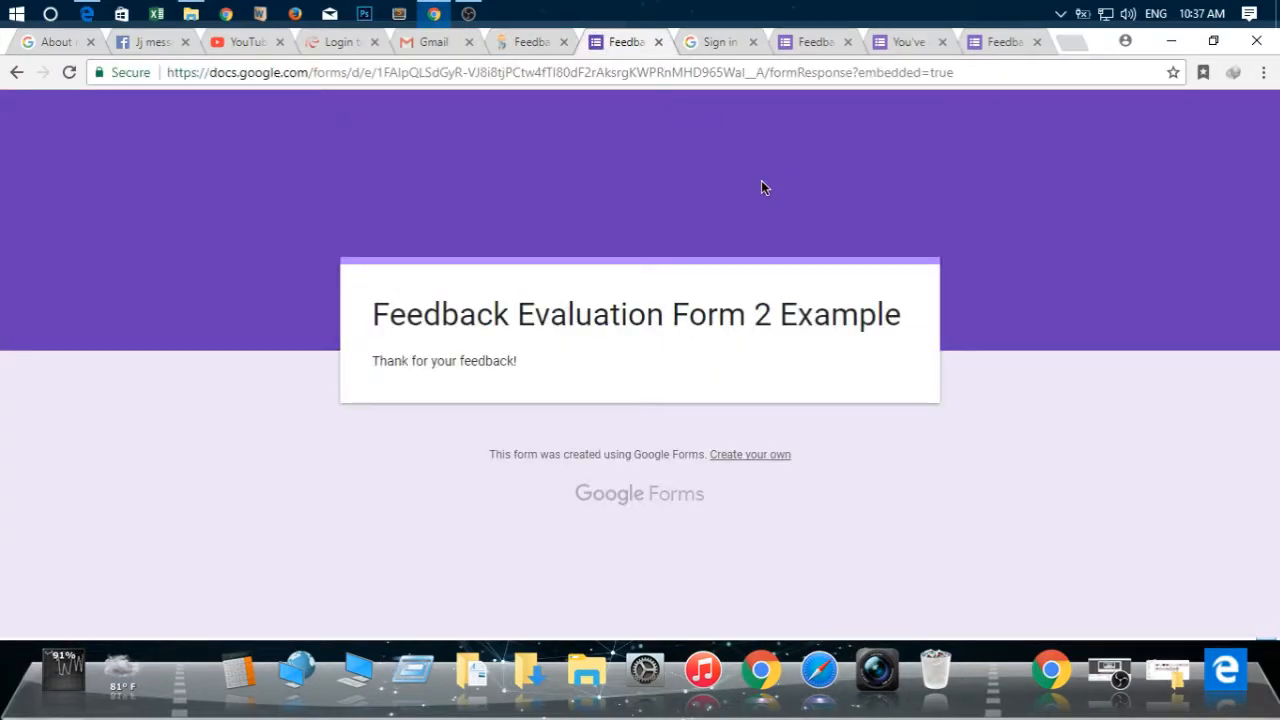
pyautogui.click(69, 74)
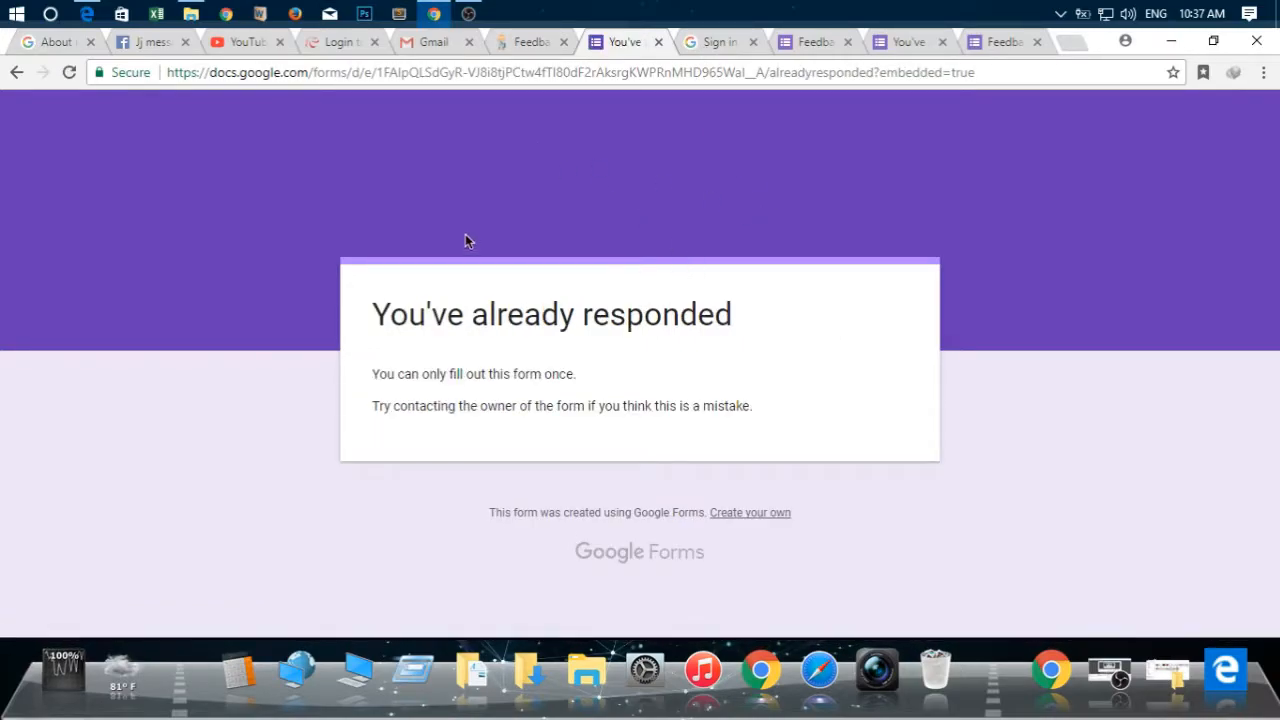
pyautogui.click(16, 74)
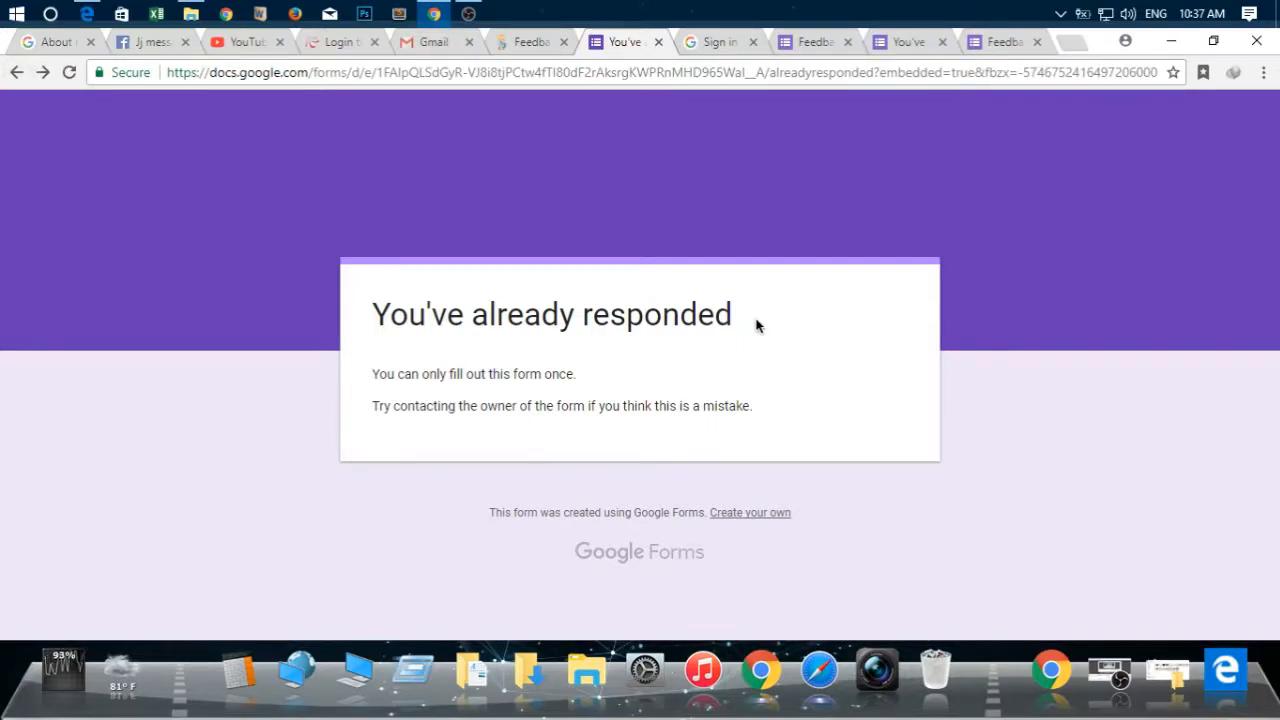
pyautogui.click(16, 72)
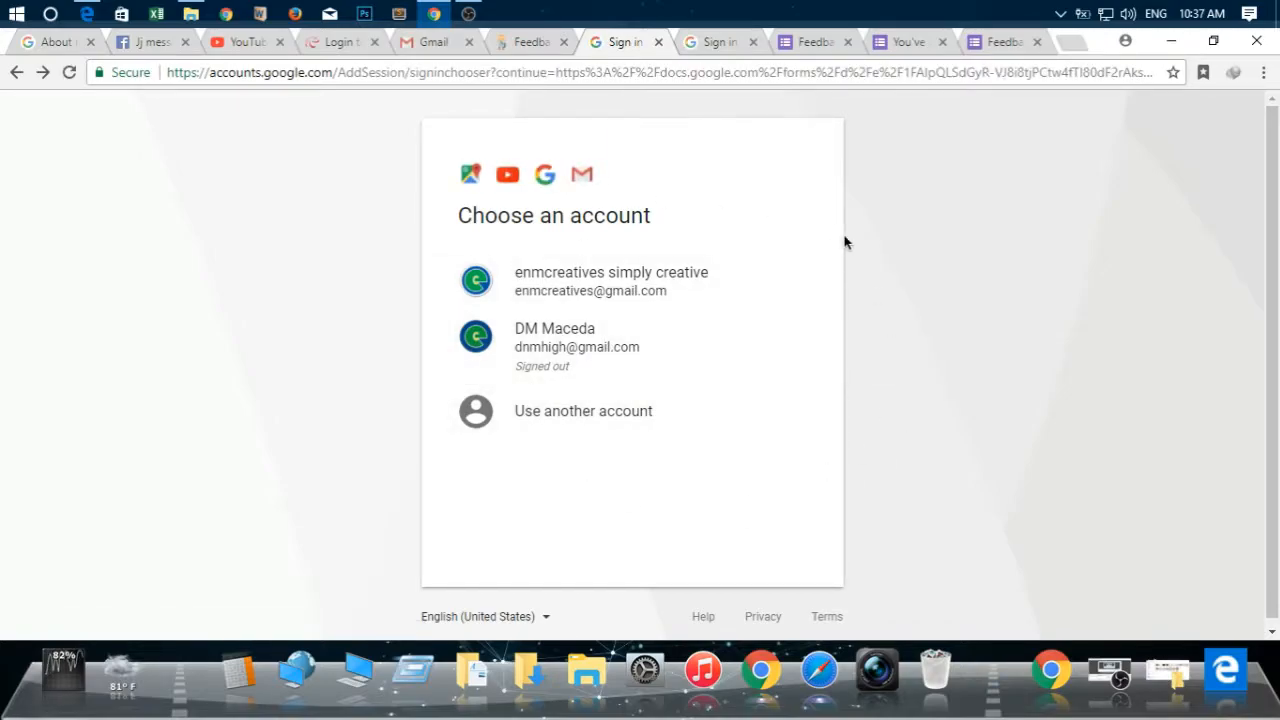
pyautogui.click(711, 44)
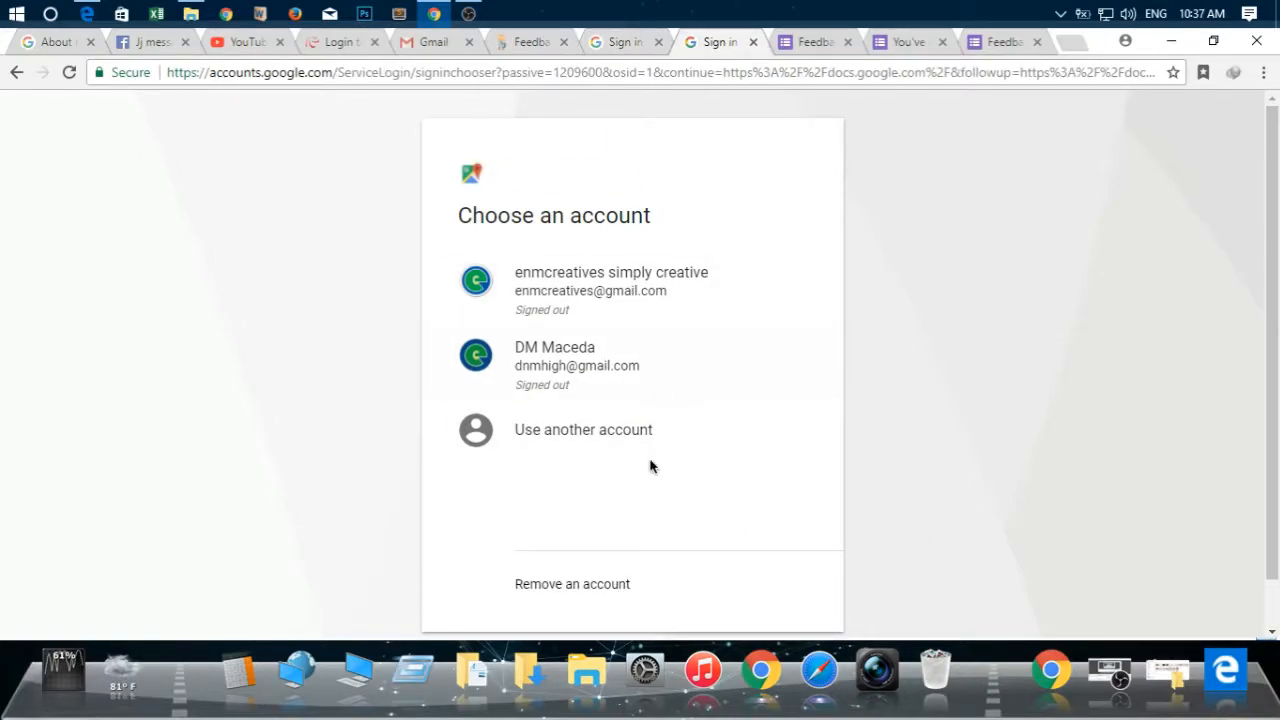
pyautogui.click(630, 42)
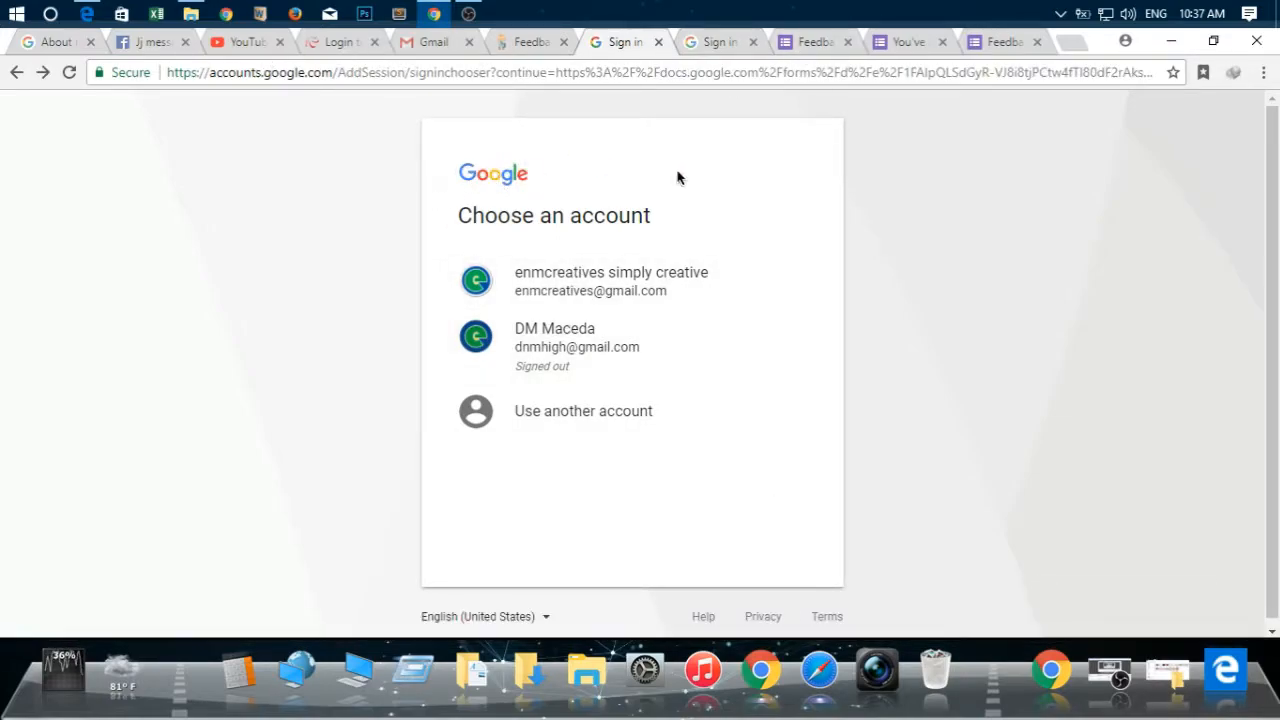
pyautogui.scroll(-1, 878, 388)
pyautogui.scroll(1, 885, 381)
pyautogui.scroll(-1, 889, 375)
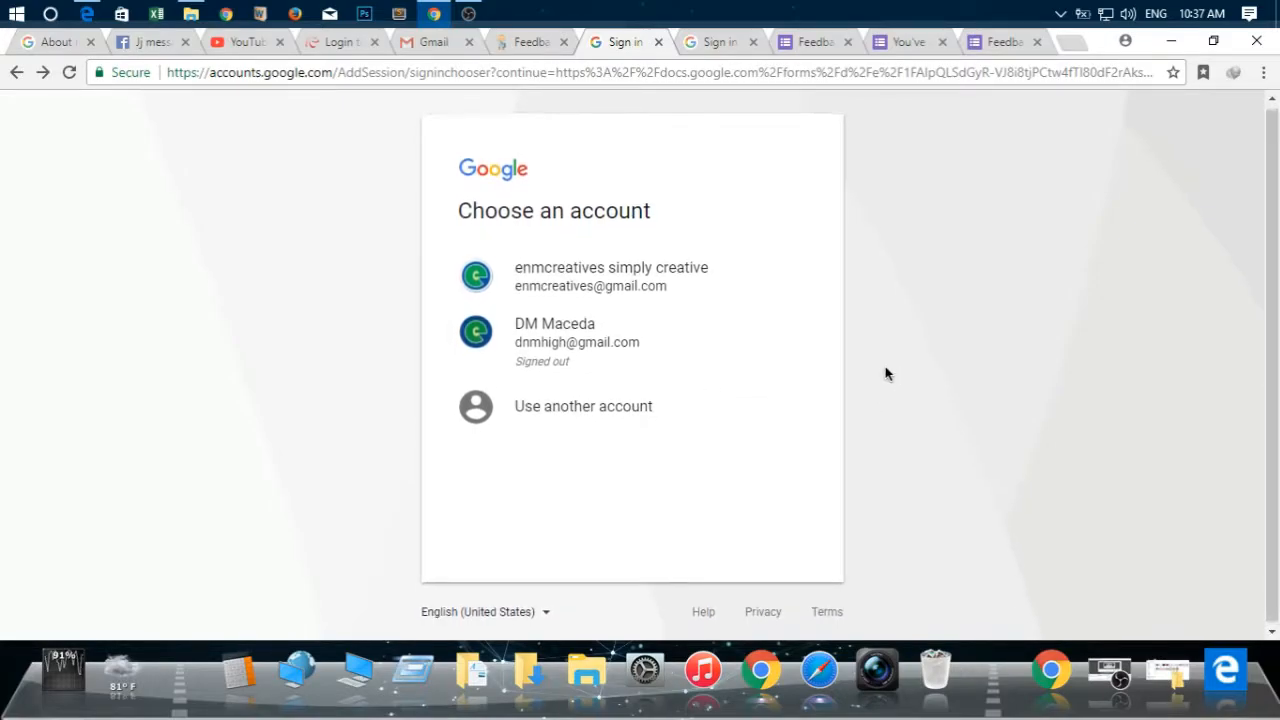
pyautogui.scroll(1, 881, 364)
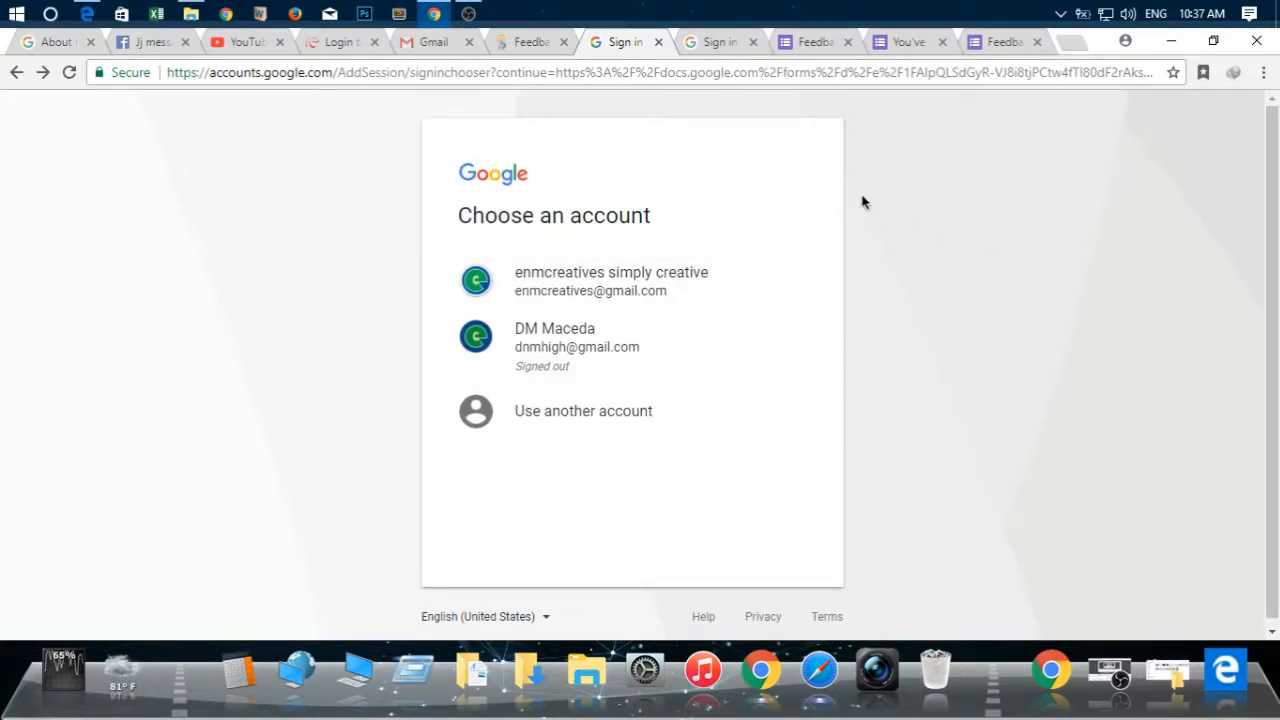